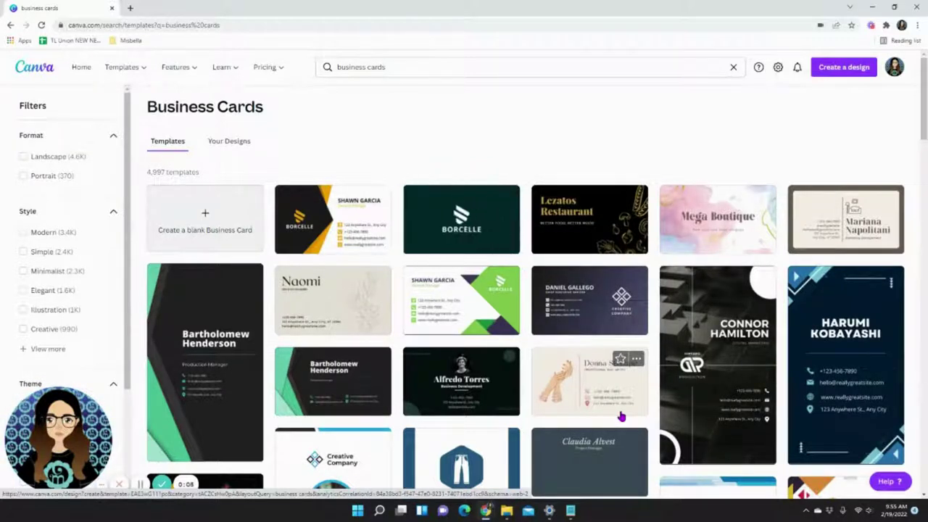
Create a blank business card design and title it 'Happy Petz Logo'.
scroll(622, 416, "down", 3)
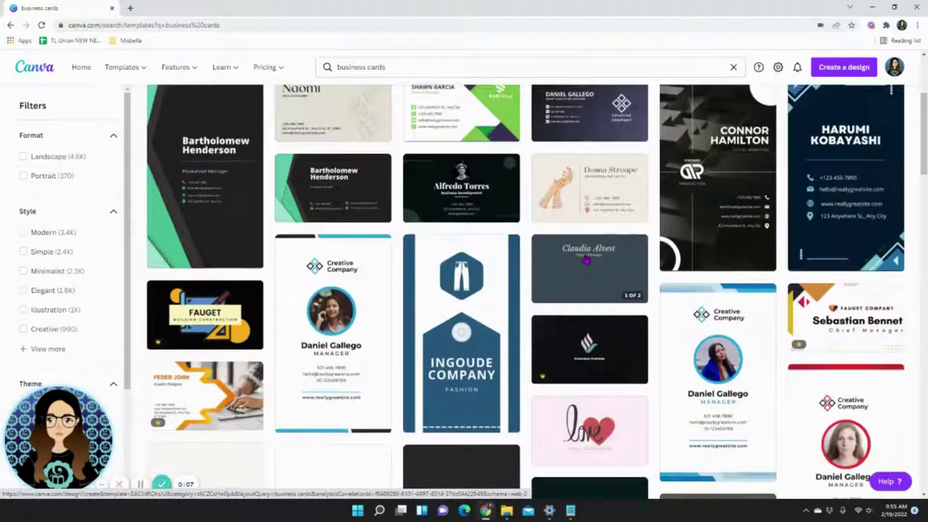
scroll(586, 261, "down", 3)
scroll(644, 272, "down", 3)
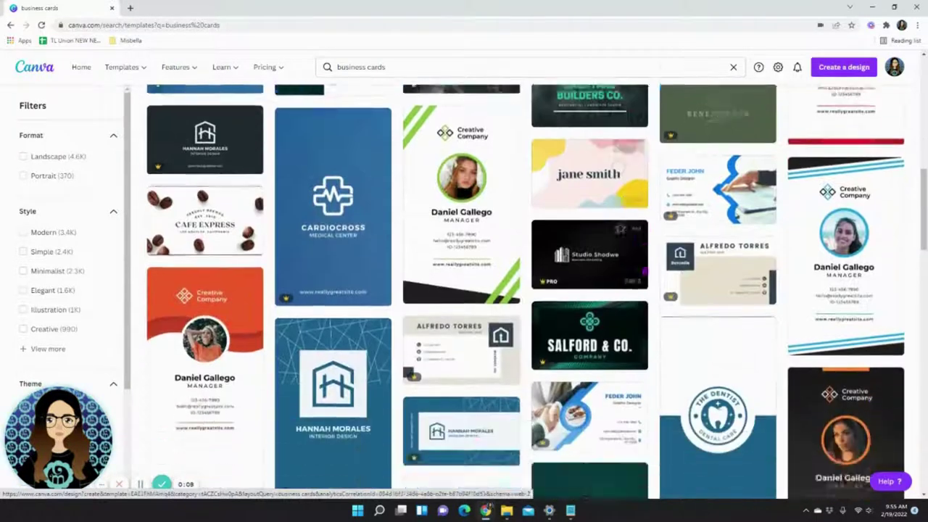
scroll(644, 271, "up", 3)
scroll(616, 261, "down", 4)
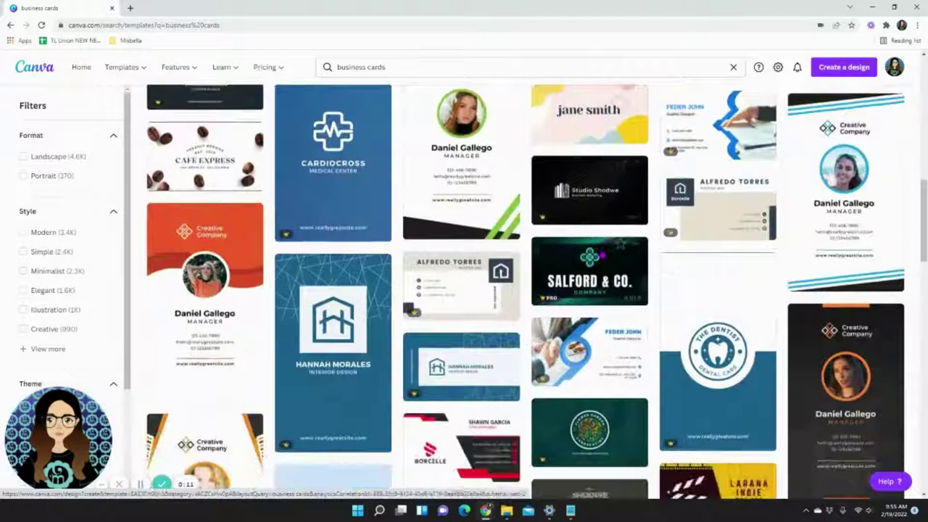
scroll(634, 283, "down", 3)
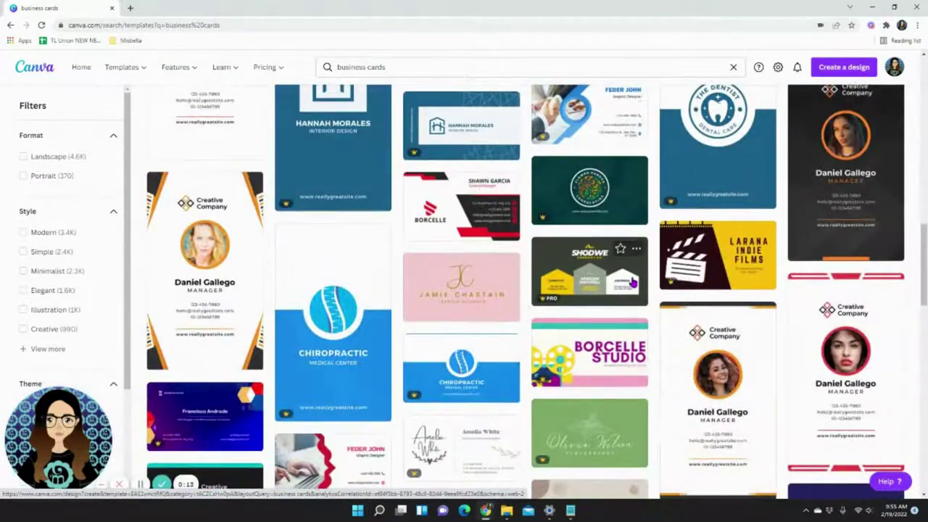
scroll(633, 283, "down", 2)
scroll(633, 283, "down", 5)
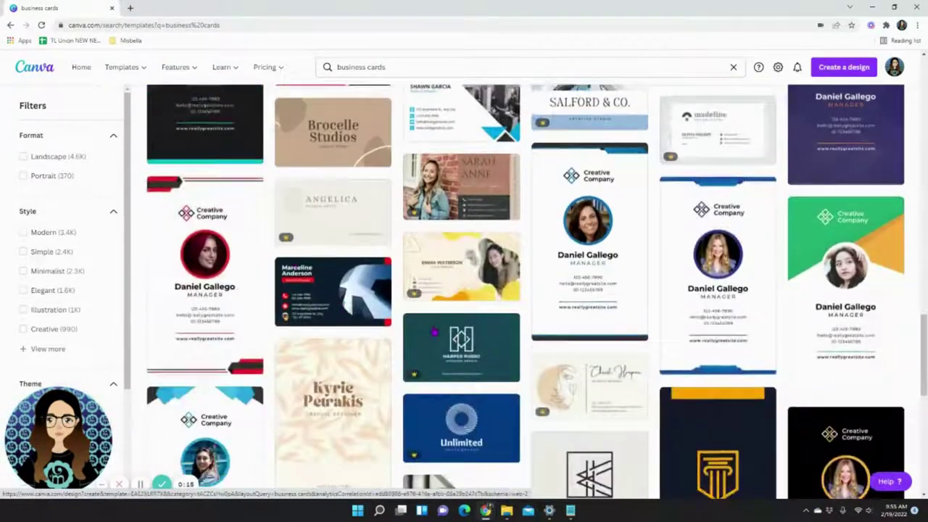
scroll(433, 332, "down", 2)
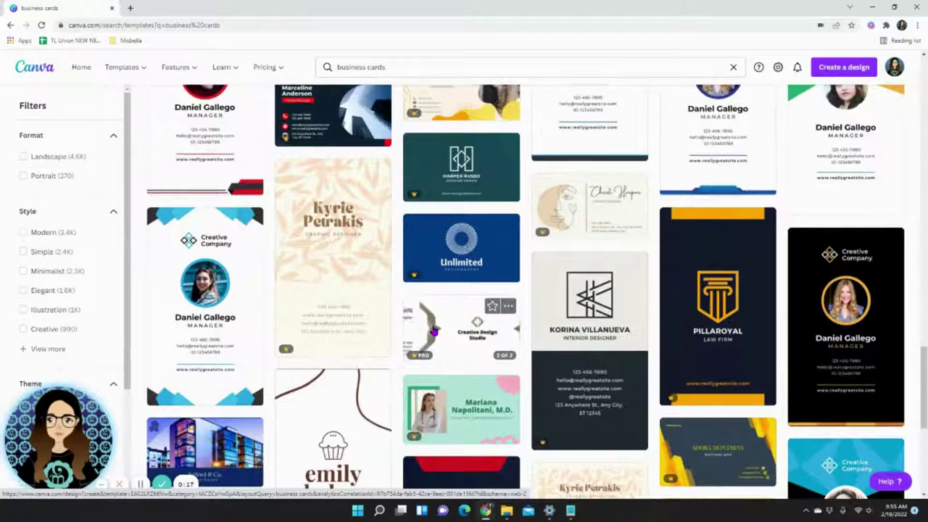
scroll(433, 332, "up", 4)
scroll(434, 333, "up", 10)
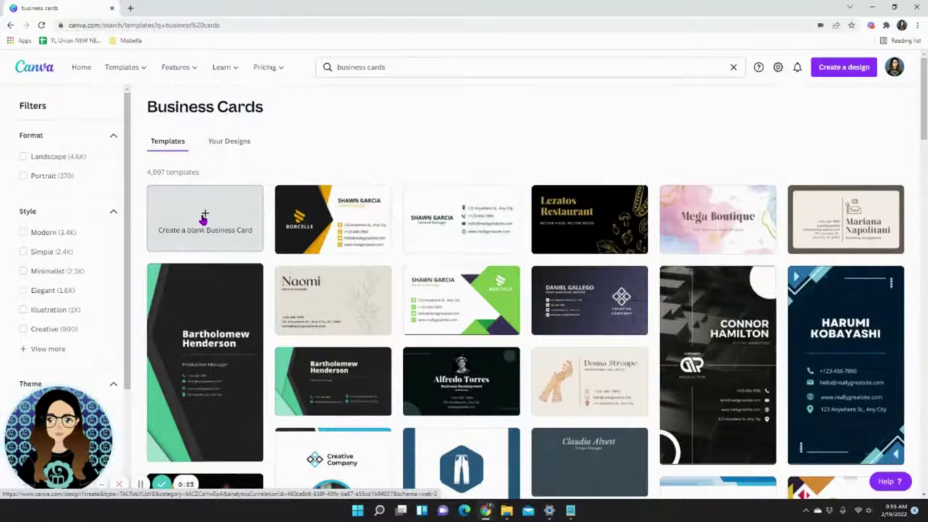
left_click(204, 219)
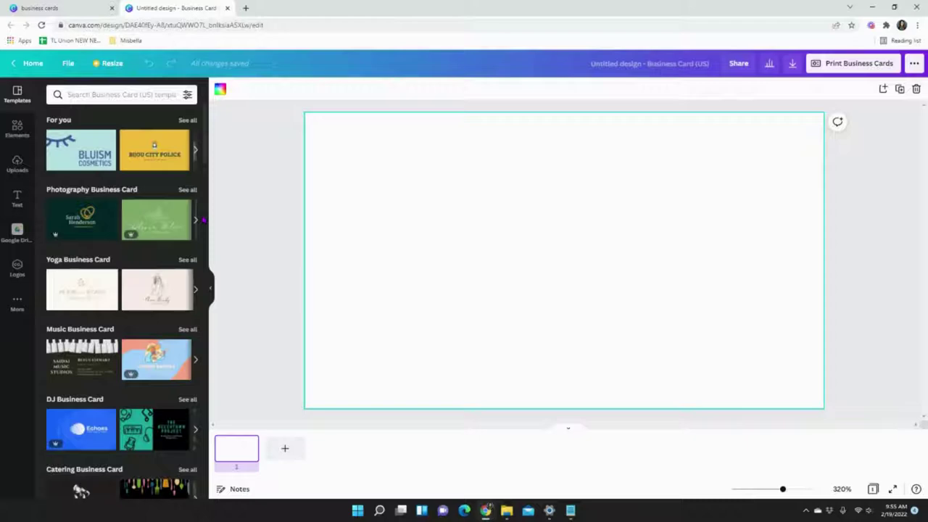
left_click(660, 63)
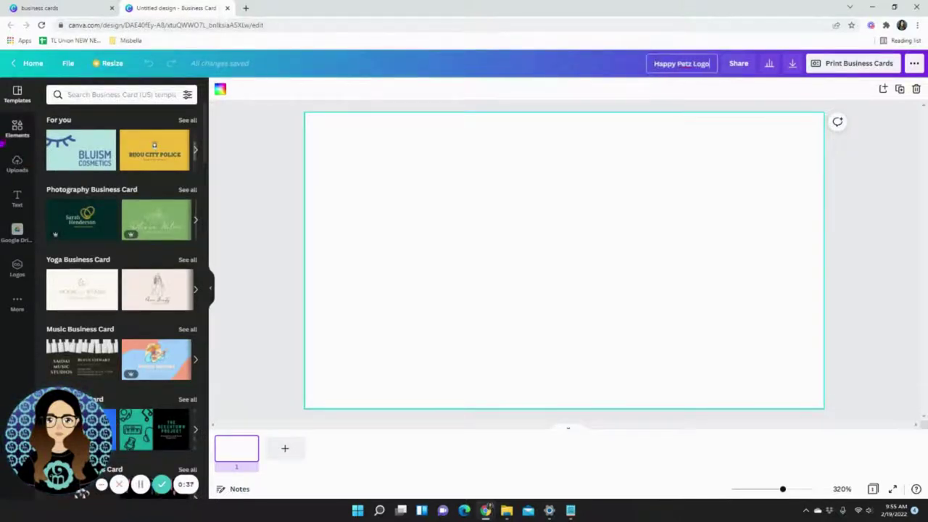
left_click(16, 131)
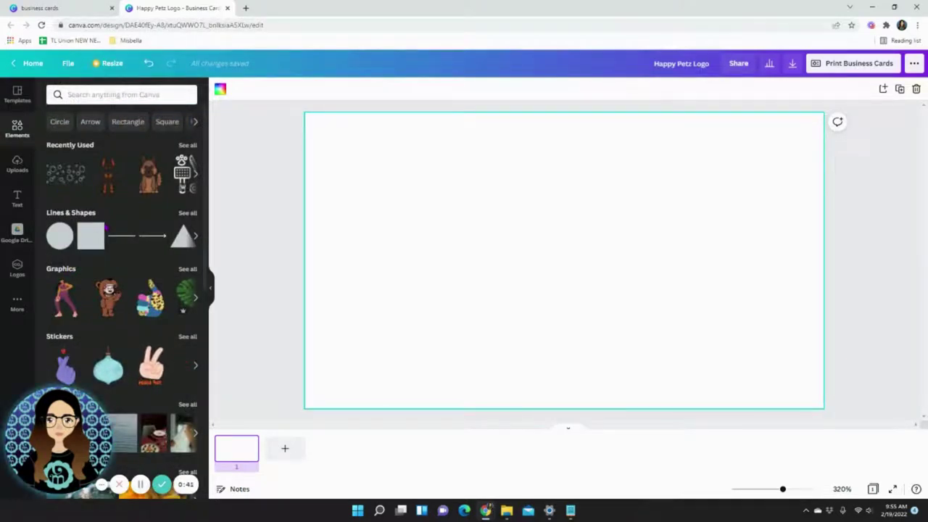
Fill the card background with turquoise, lightened to aqua #A8DFE1.
left_click(220, 91)
left_click(108, 303)
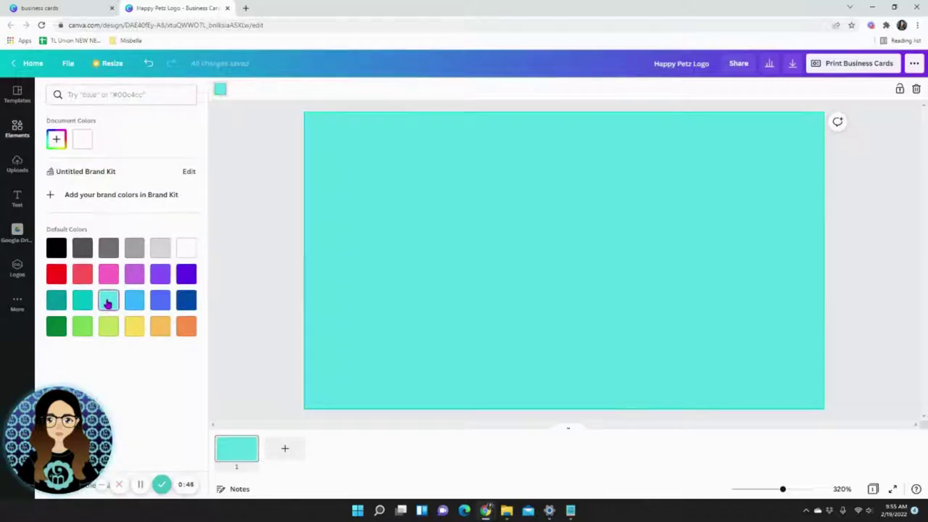
left_click(57, 142)
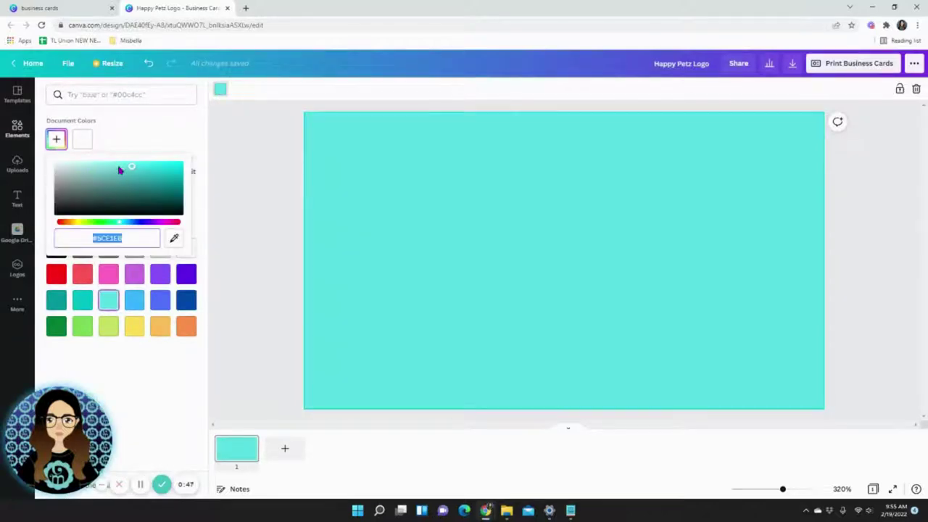
left_click_drag(119, 169, 83, 167)
Add the bubbles graphic and stretch it to cover the whole card.
left_click(248, 170)
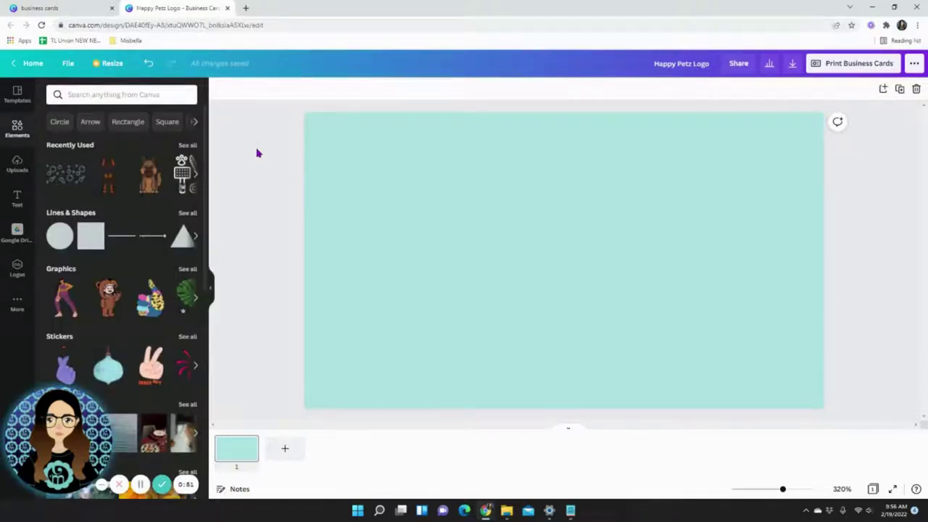
left_click(67, 173)
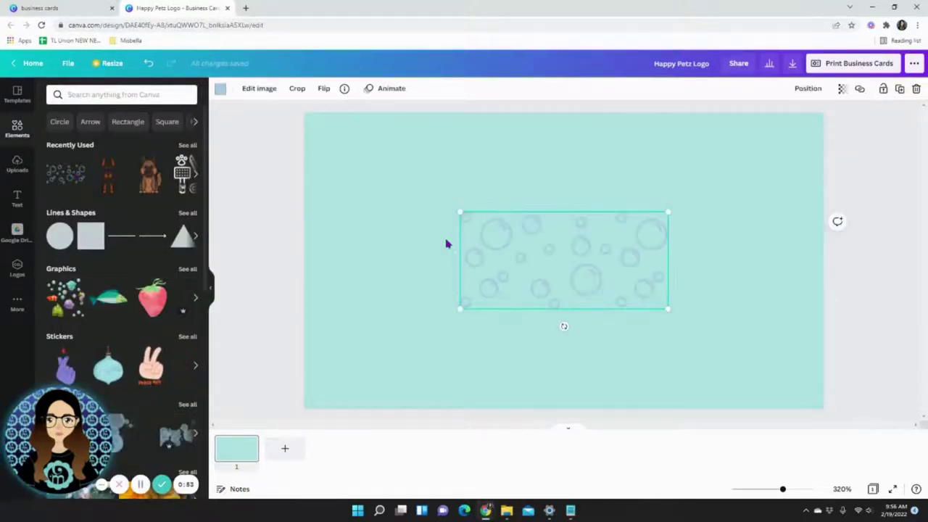
left_click_drag(454, 209, 230, 104)
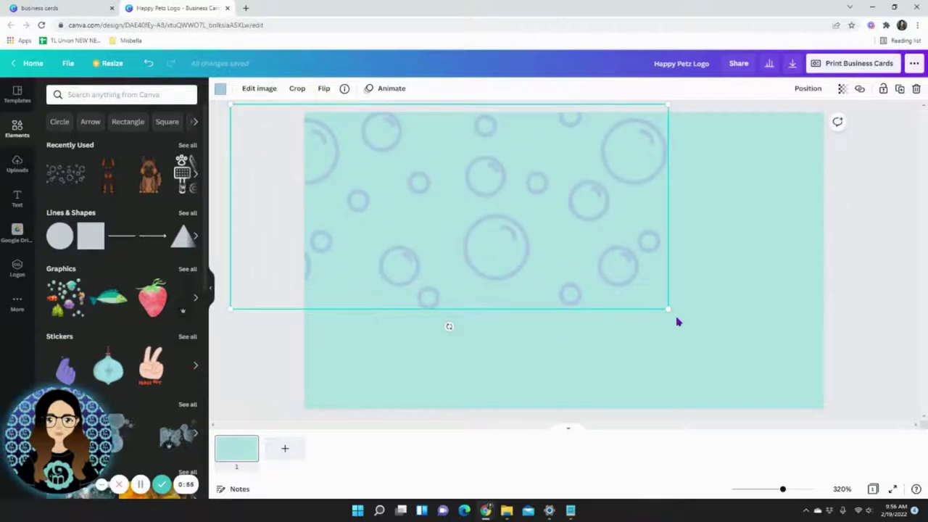
left_click_drag(673, 310, 889, 413)
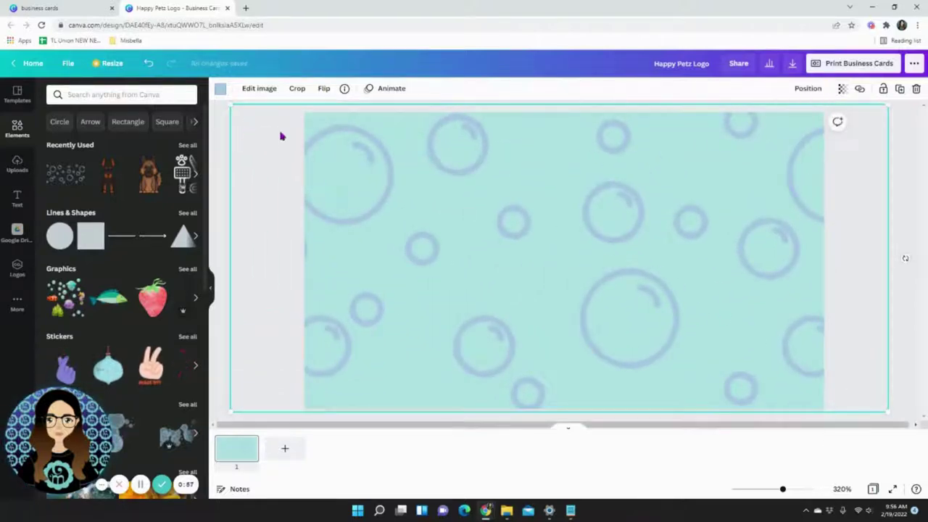
Recolour the bubbles blue and lower their transparency to 25.
left_click(220, 89)
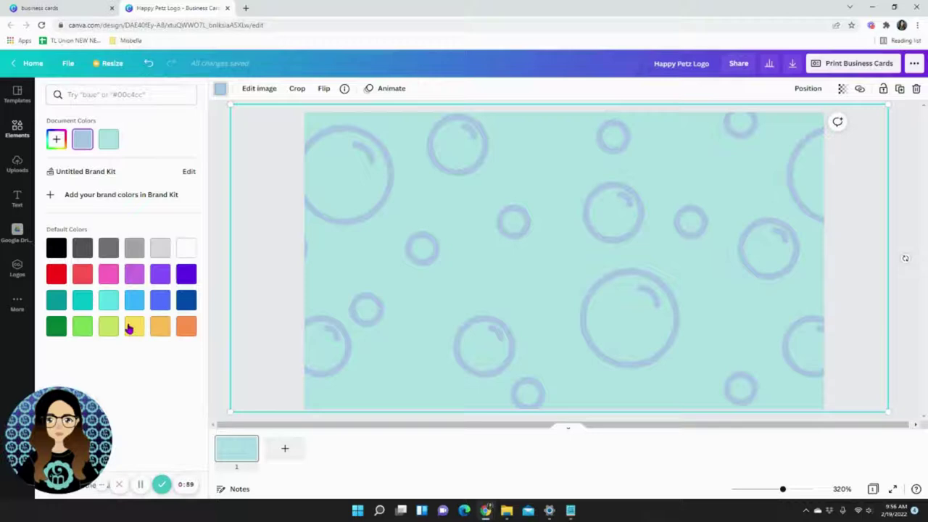
left_click(158, 303)
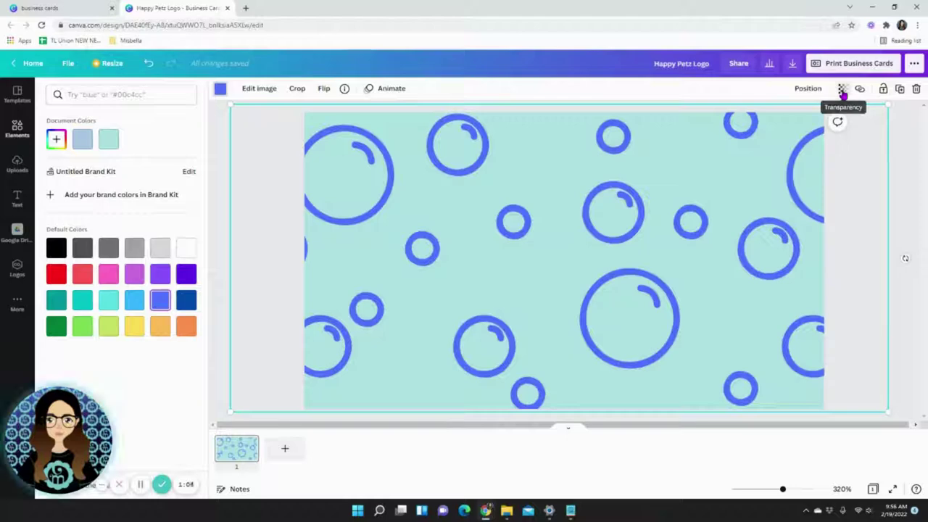
left_click(842, 91)
left_click_drag(808, 122, 795, 120)
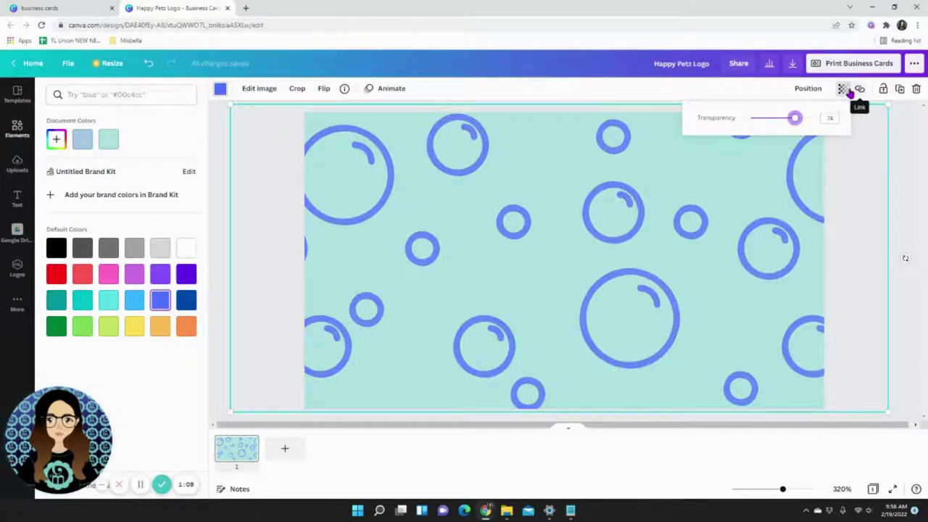
left_click_drag(796, 120, 763, 125)
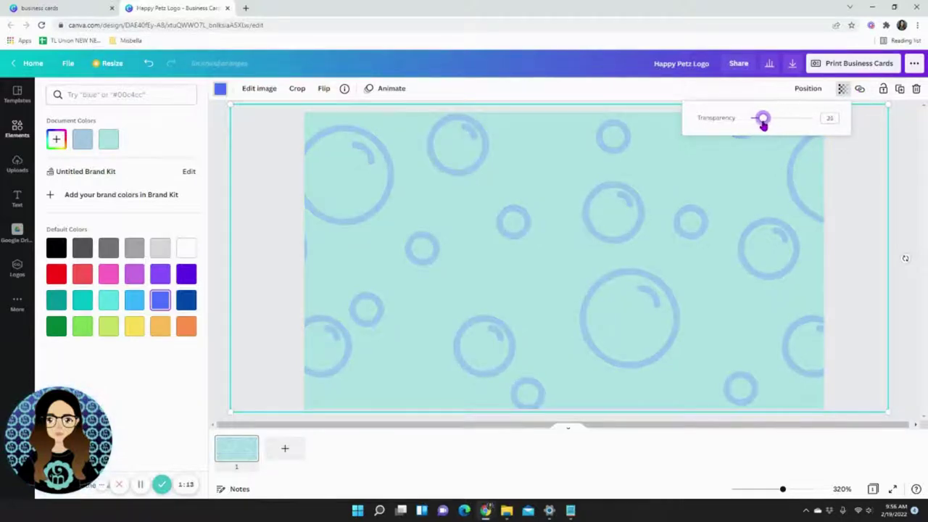
left_click(905, 192)
left_click(906, 192)
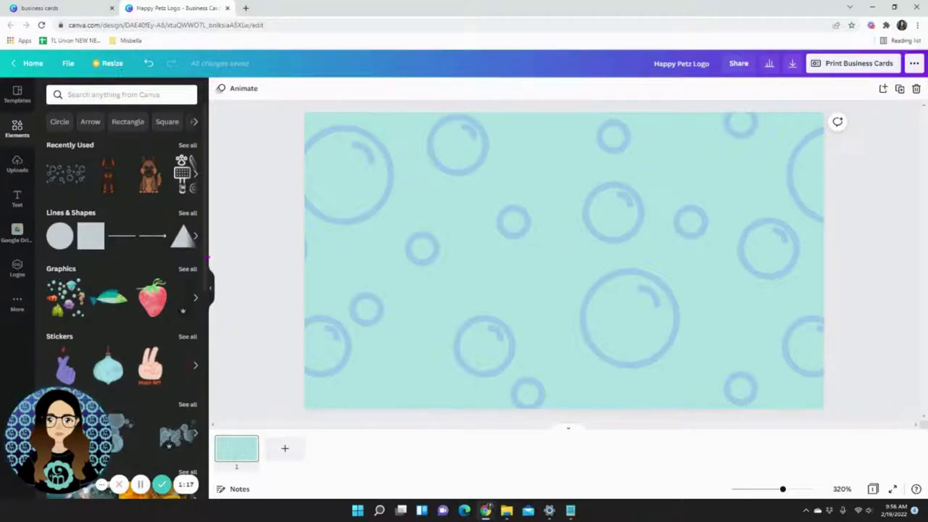
Add a square and stretch it into a full-width light blue band along the card's bottom.
left_click(92, 245)
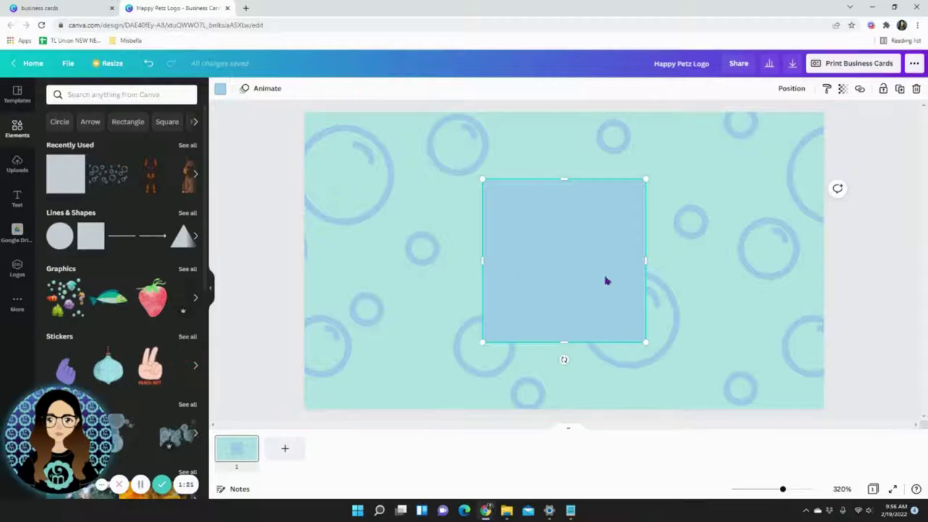
left_click_drag(606, 281, 530, 275)
left_click_drag(482, 310, 491, 229)
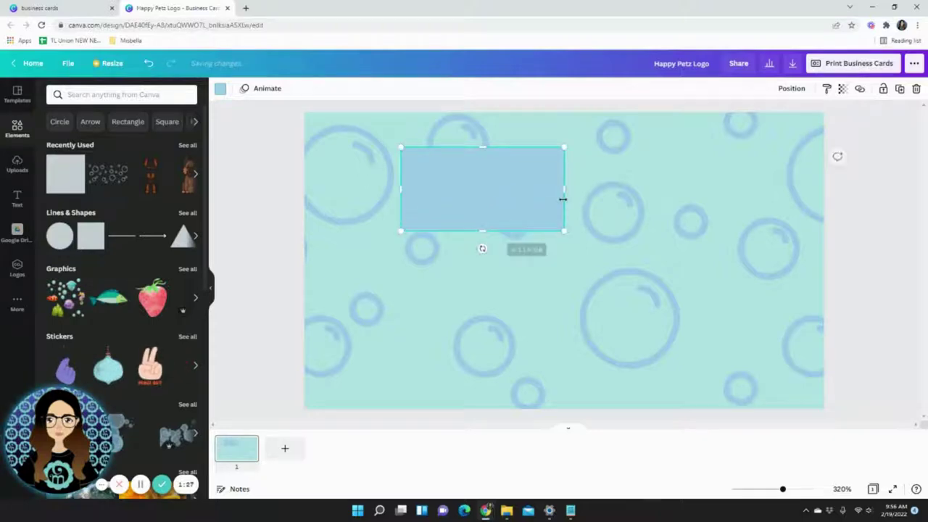
left_click_drag(564, 188, 874, 190)
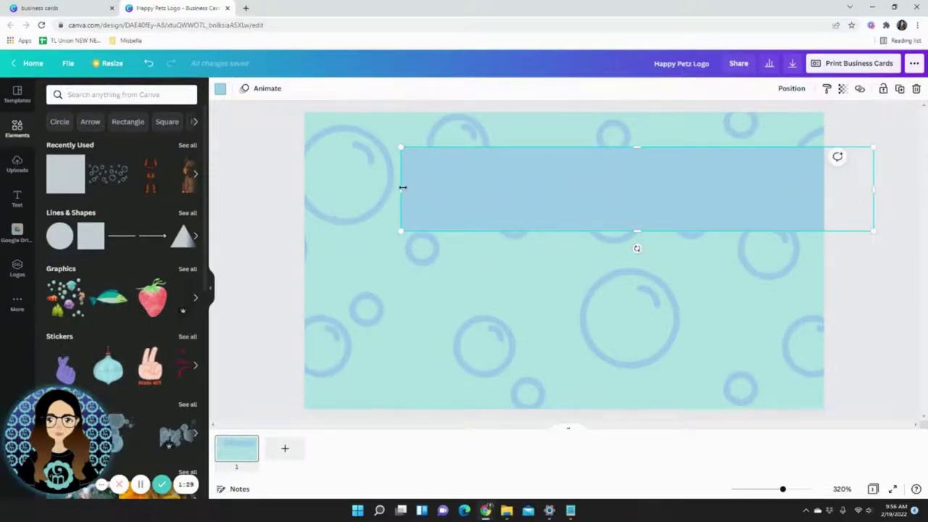
left_click_drag(401, 189, 227, 191)
left_click_drag(603, 198, 601, 162)
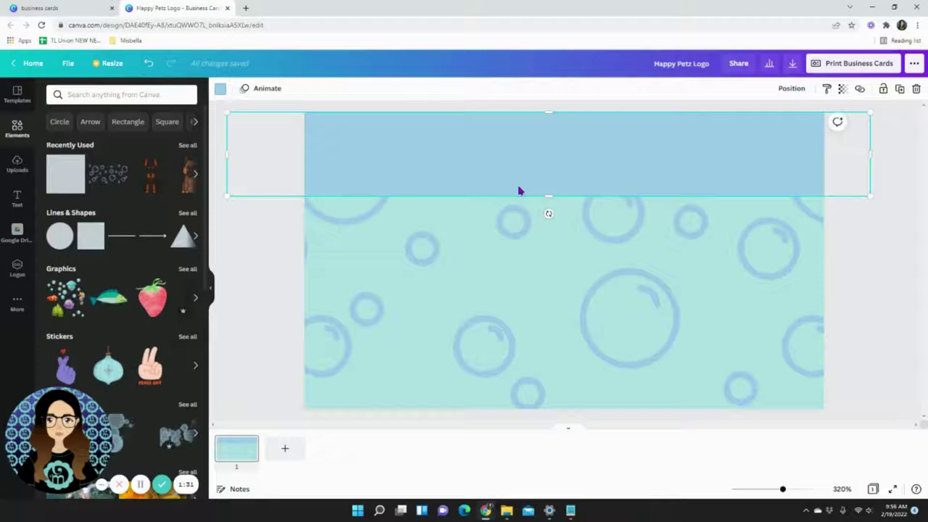
left_click_drag(518, 189, 536, 346)
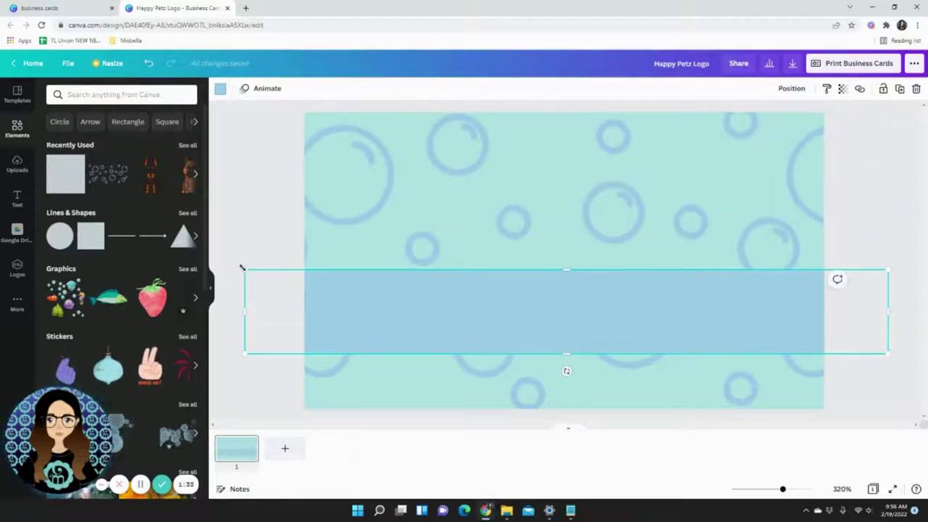
left_click_drag(244, 270, 210, 259)
left_click_drag(503, 317, 535, 361)
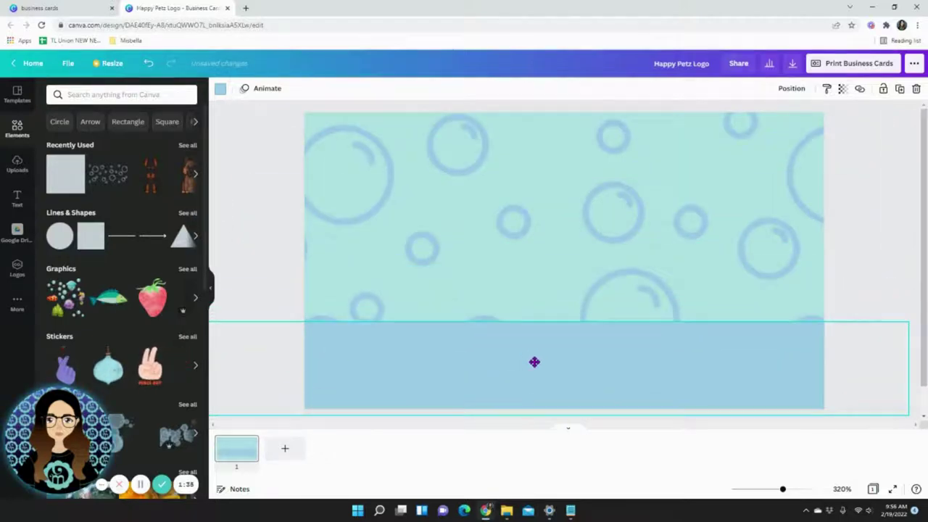
left_click(270, 215)
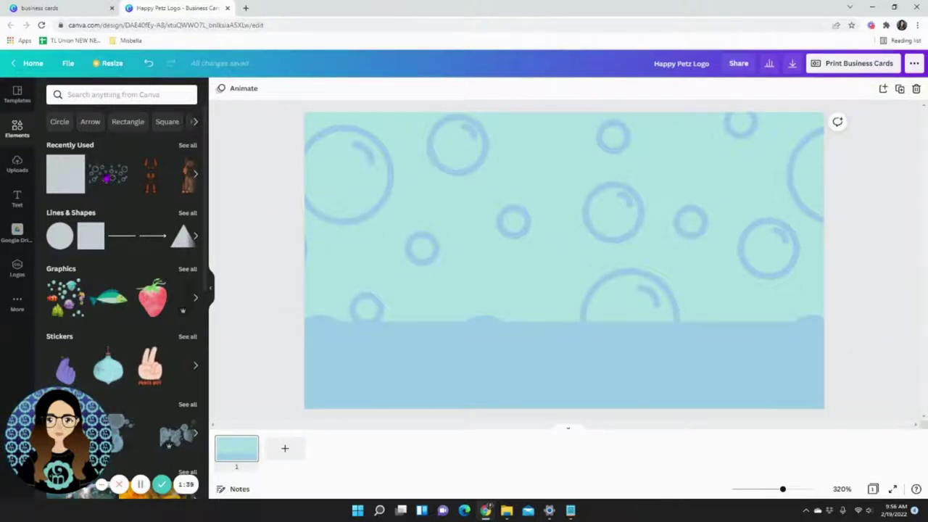
Search Elements for 'dog' graphics and browse the results to the pug sticker.
left_click(93, 94)
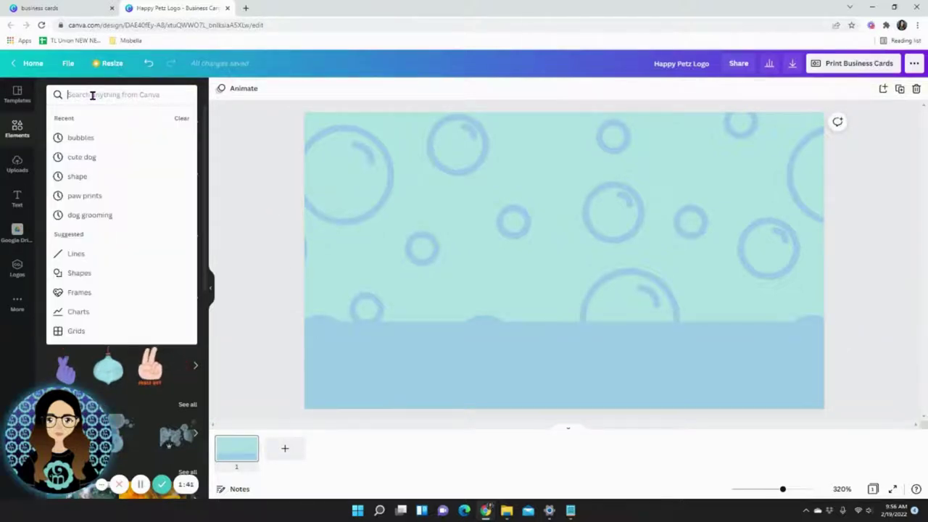
type("d")
key("BackSpace")
type("dog")
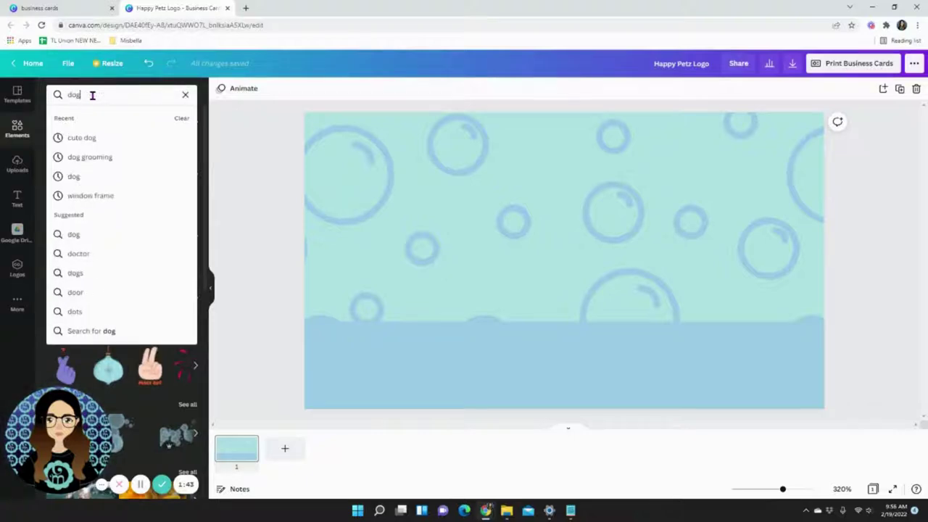
key("Return")
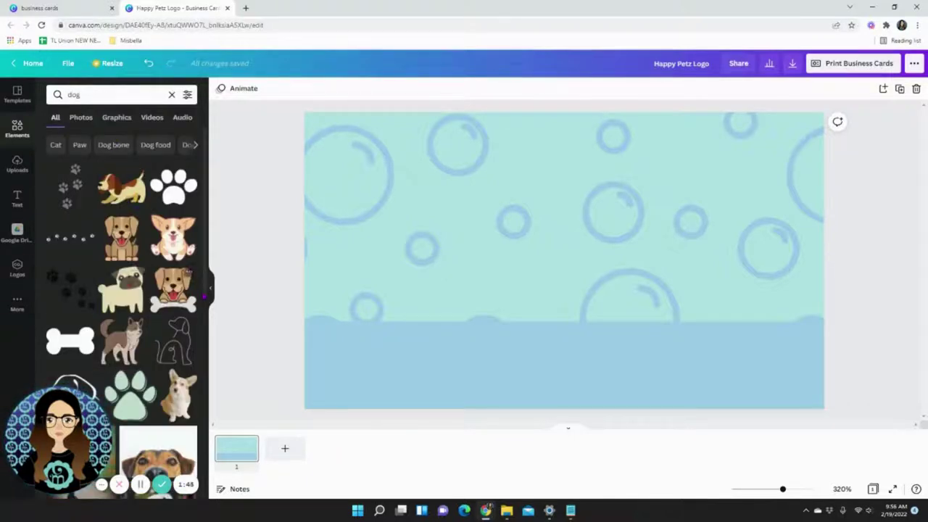
scroll(146, 292, "down", 10)
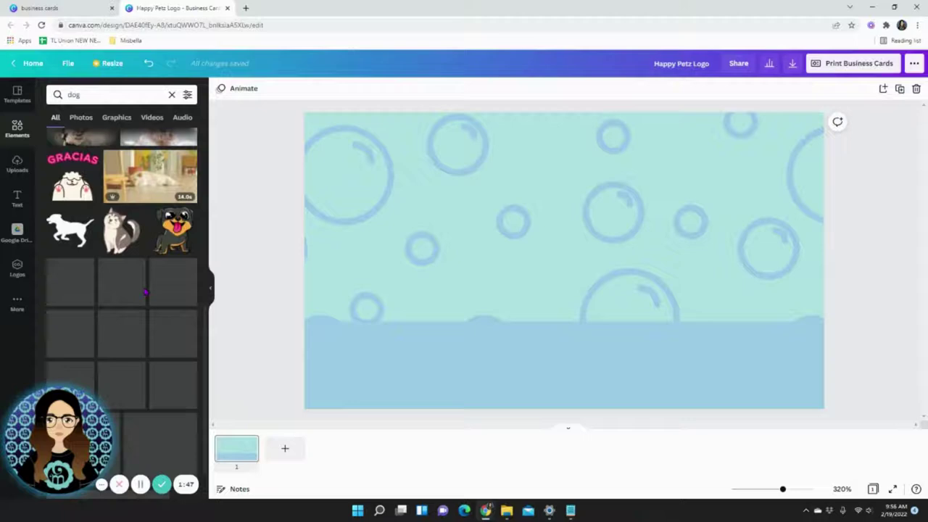
scroll(145, 293, "down", 2)
scroll(141, 292, "down", 2)
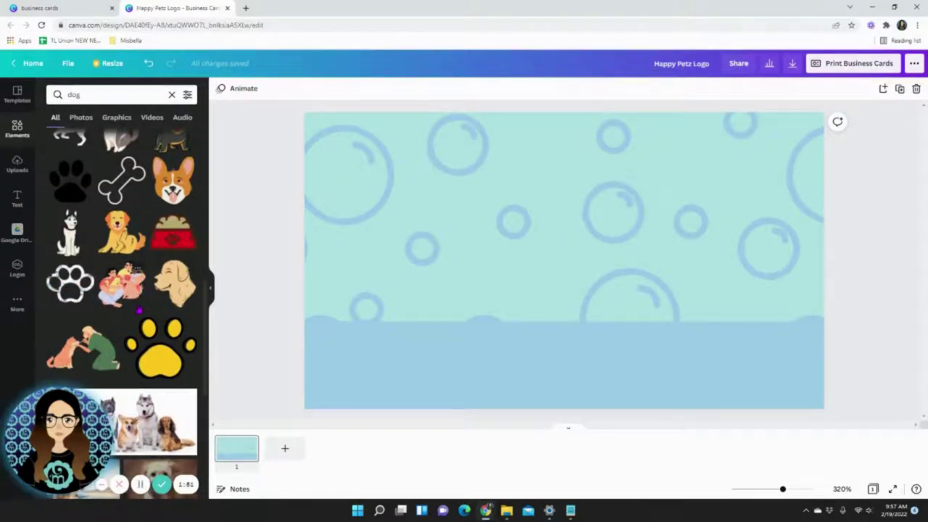
scroll(138, 310, "down", 8)
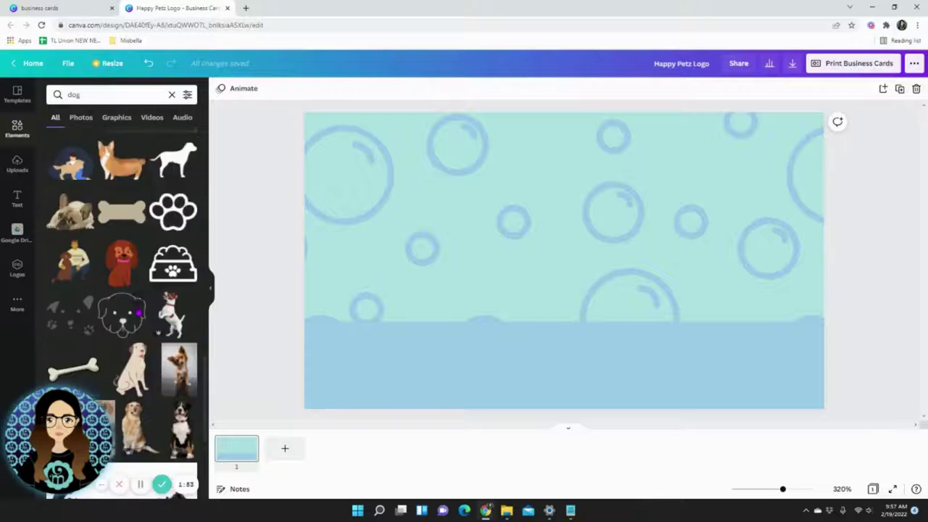
scroll(138, 313, "down", 3)
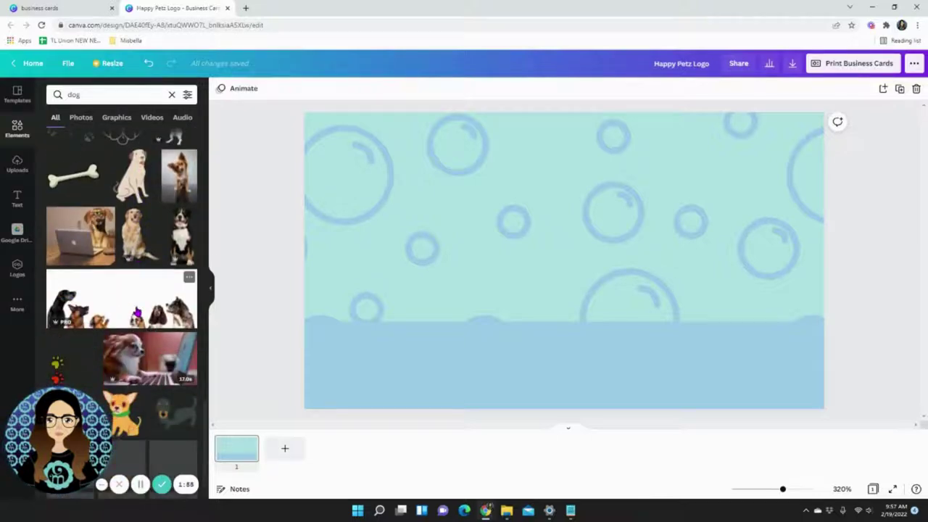
scroll(137, 304, "down", 10)
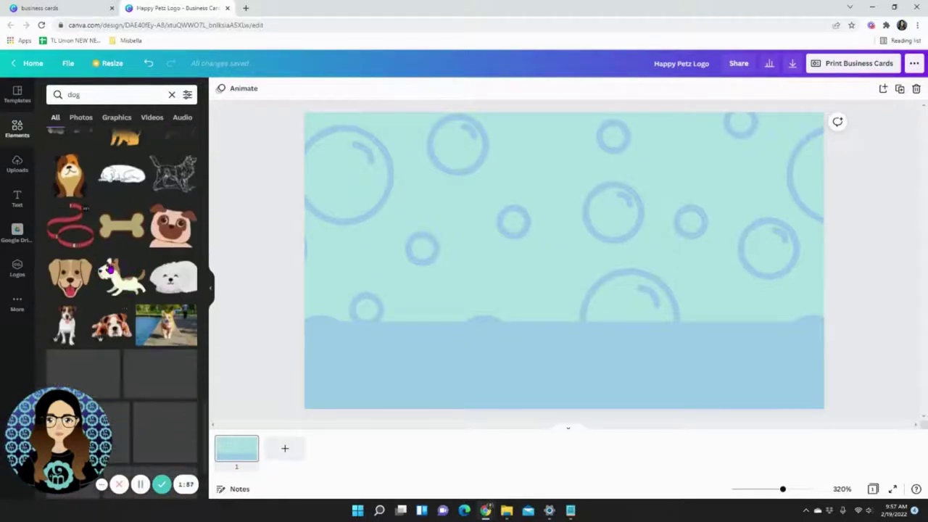
scroll(138, 304, "up", 2)
Add the pug sticker, enlarge it, and snap it to the card's left edge on the band.
left_click(172, 370)
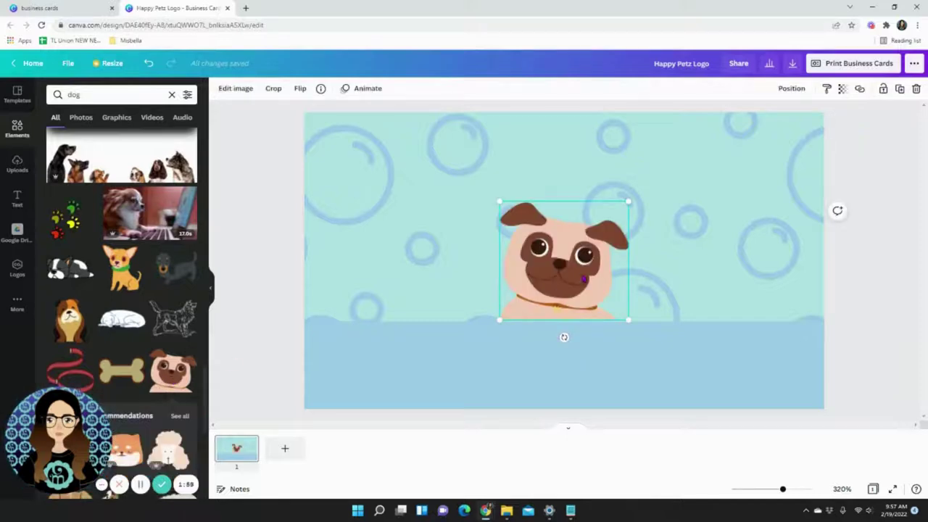
left_click_drag(562, 290, 383, 291)
left_click_drag(450, 206, 507, 155)
left_click_drag(372, 251, 446, 232)
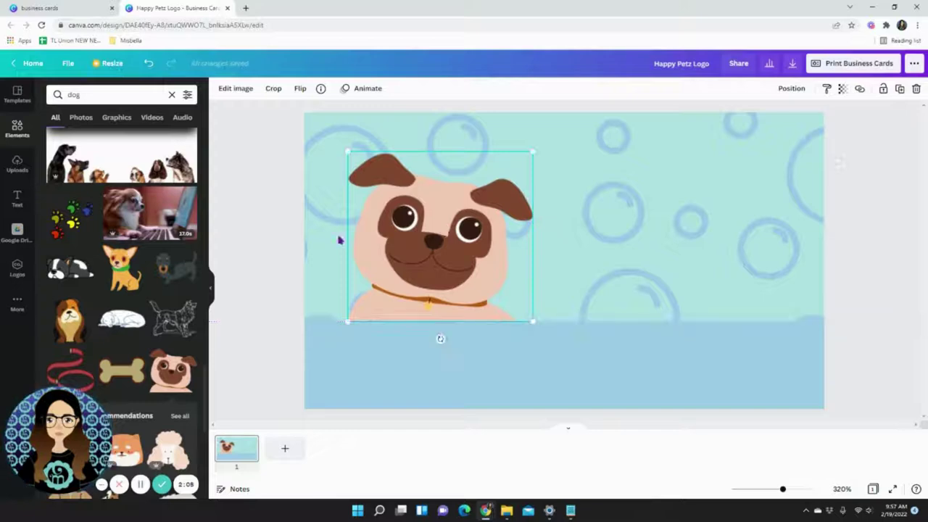
left_click(287, 234)
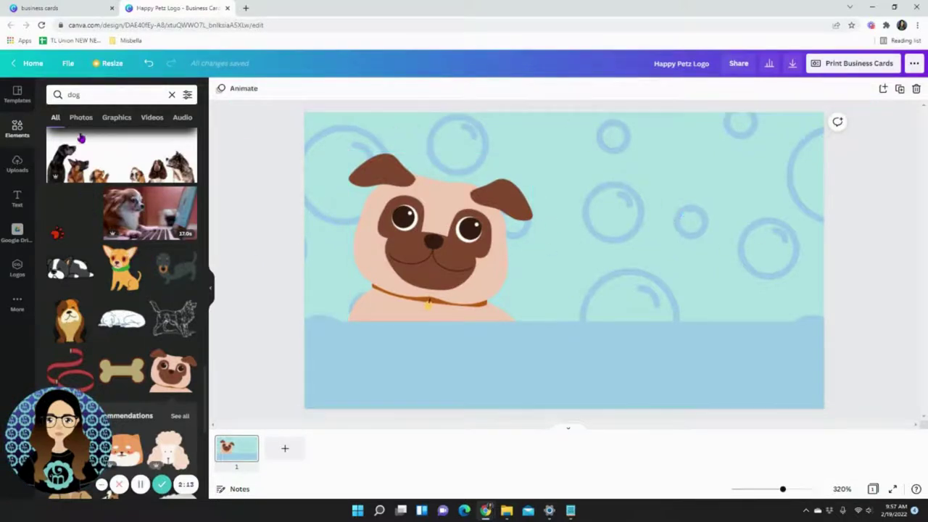
Add a 'Happy Petz' heading and move it to the card's upper right.
left_click(15, 200)
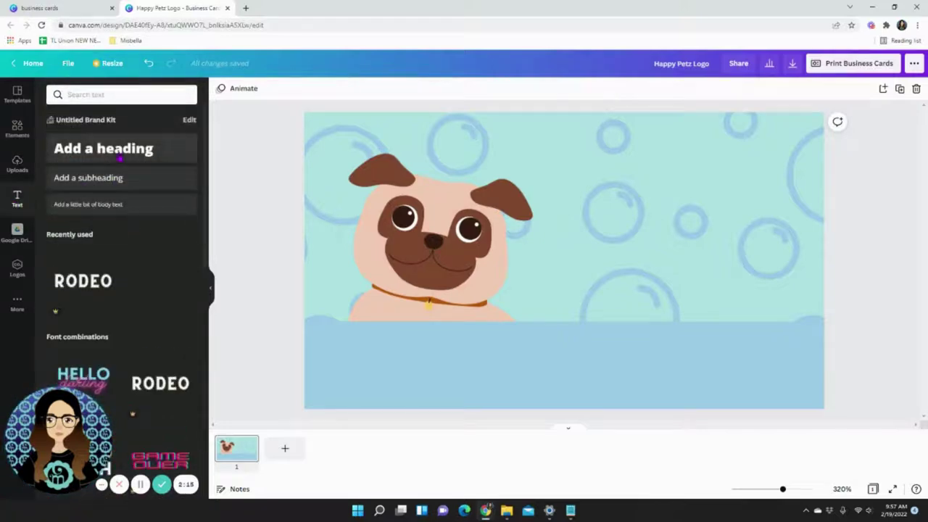
left_click(118, 150)
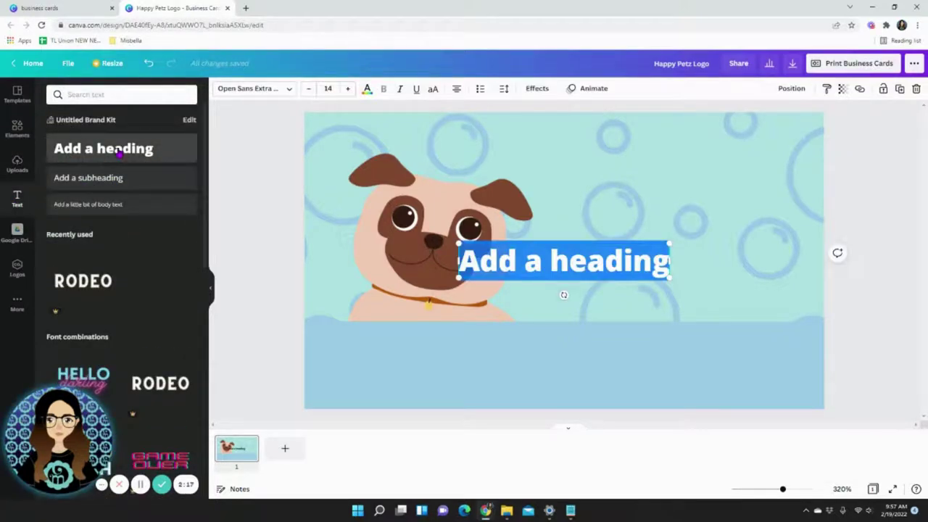
type("Happy")
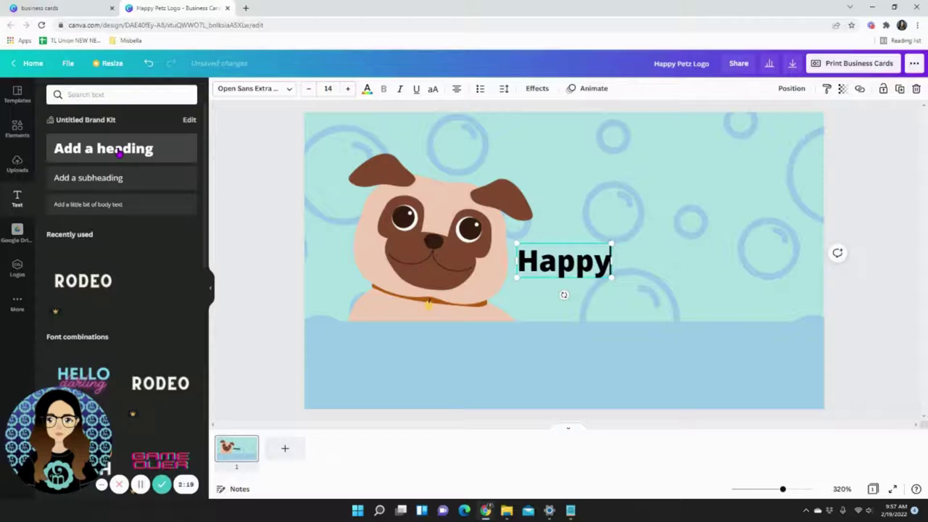
type(" Petz")
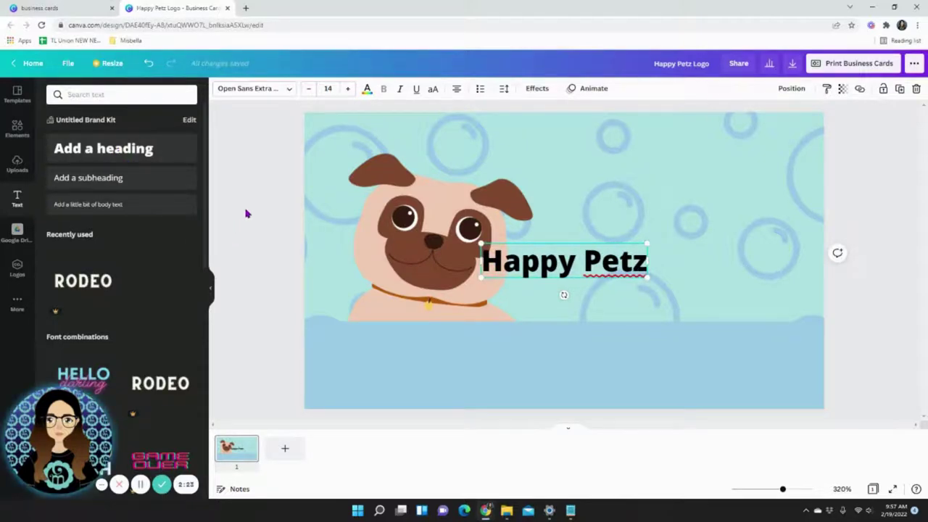
left_click(268, 225)
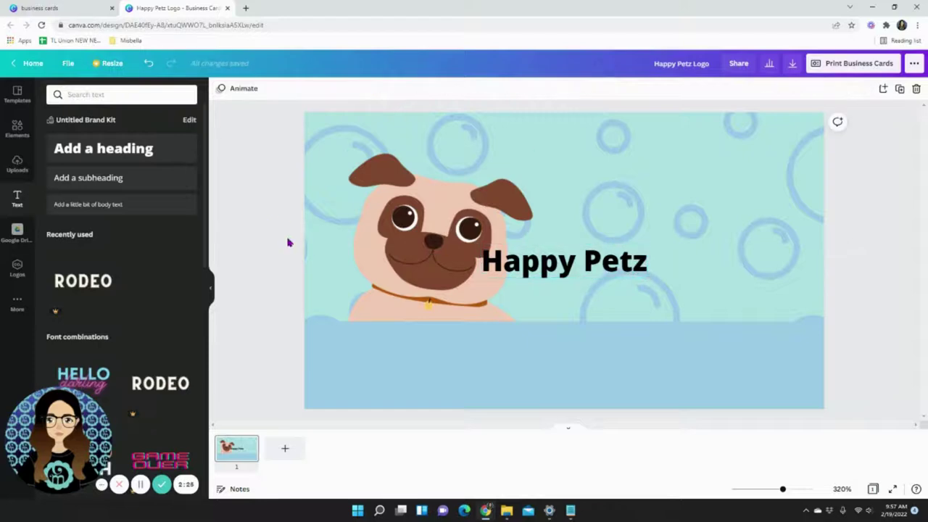
left_click_drag(569, 267, 664, 215)
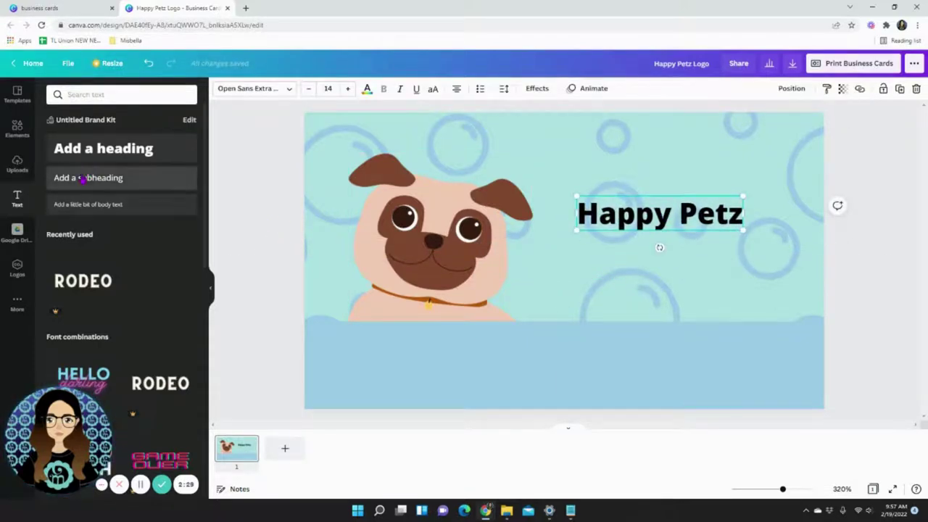
Add a 'Dog Grooming' subheading beneath the title.
left_click(82, 178)
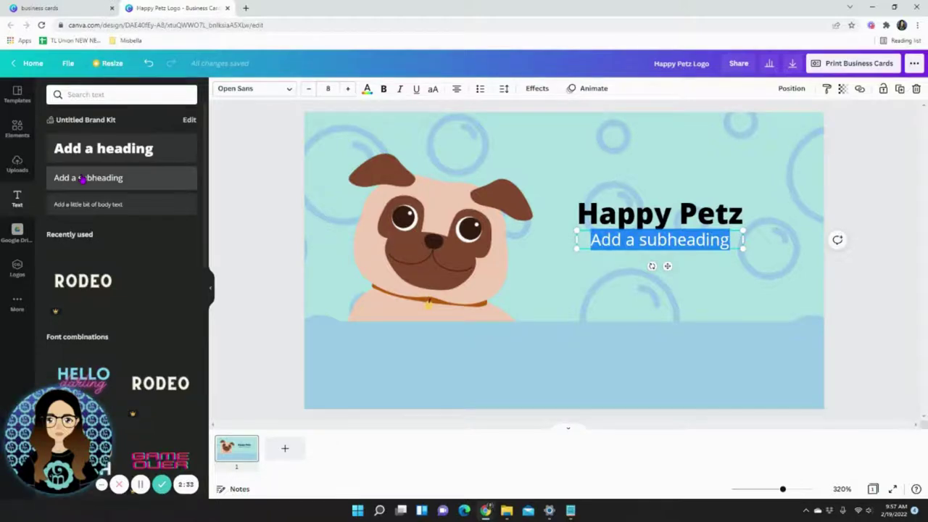
type("Dog Groomi")
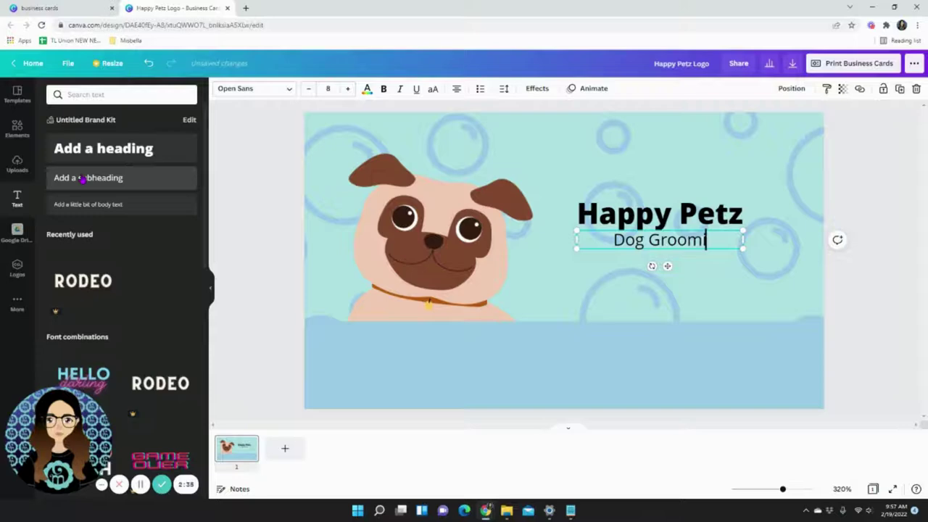
type("ng")
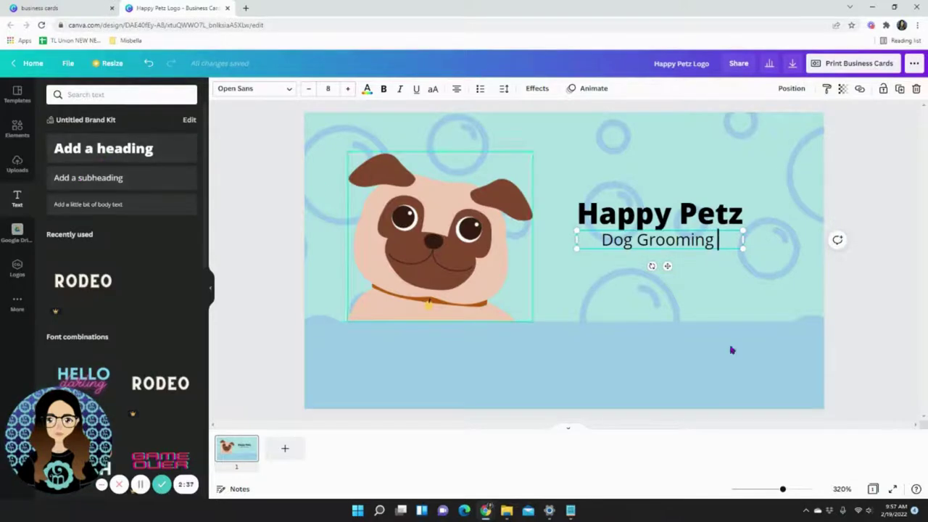
left_click(895, 295)
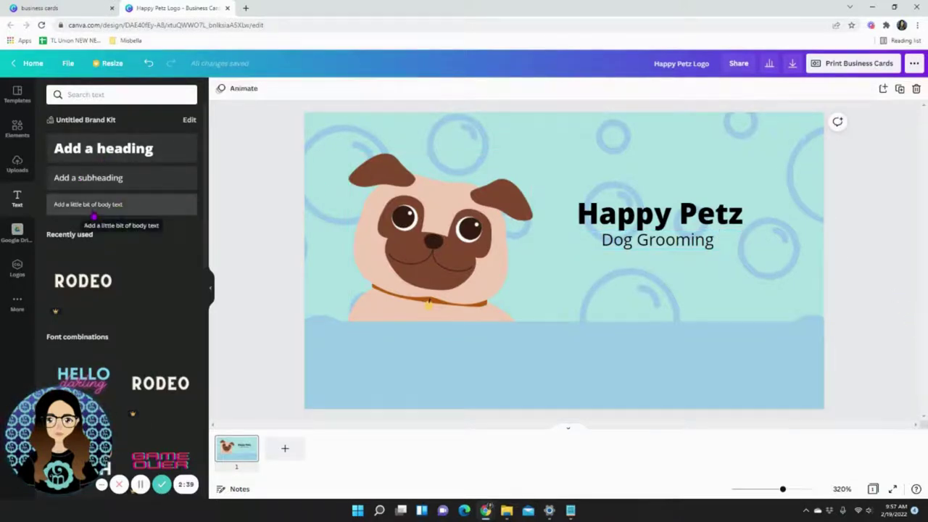
left_click(94, 204)
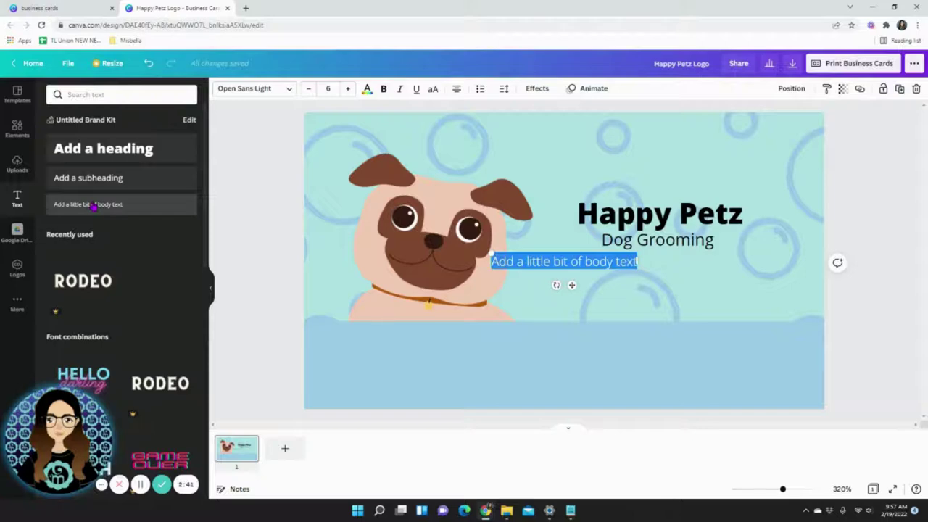
left_click(326, 327)
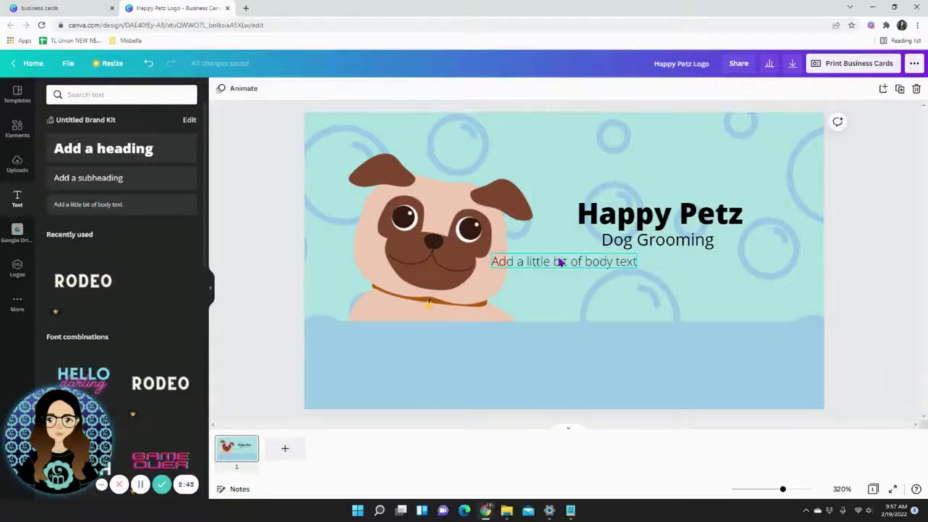
left_click_drag(560, 263, 413, 353)
double_click(397, 351)
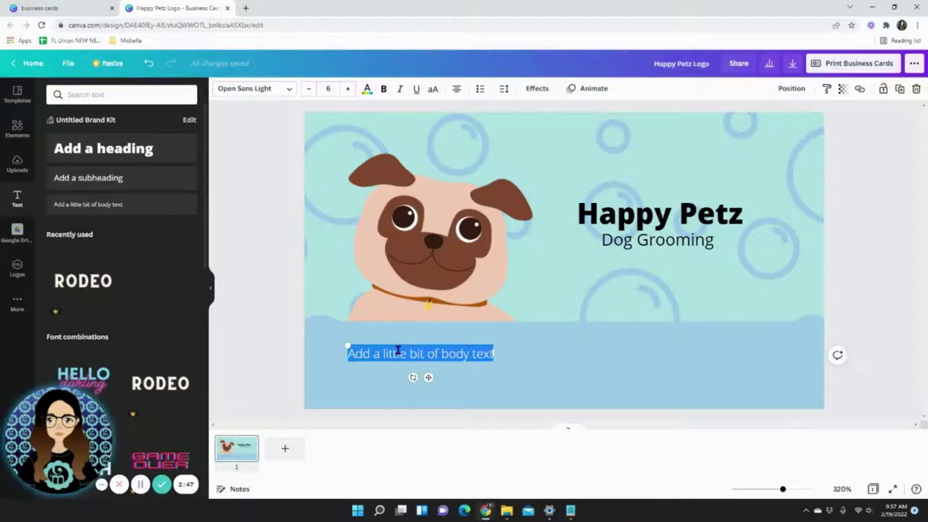
type("TeL")
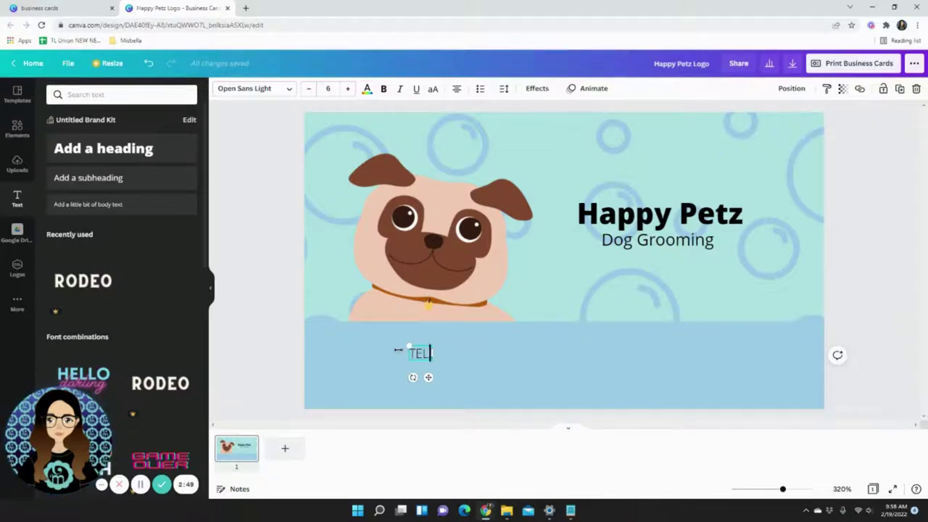
type(" : 000")
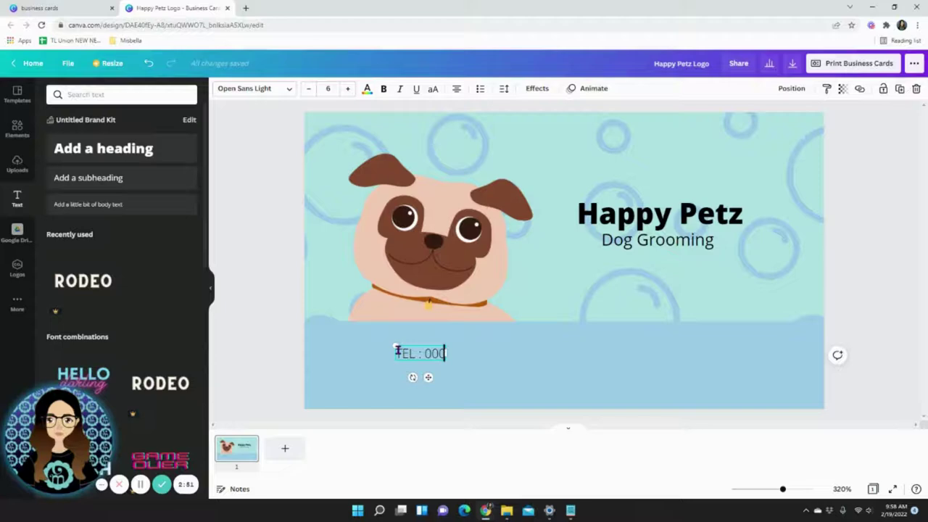
type("-000-00")
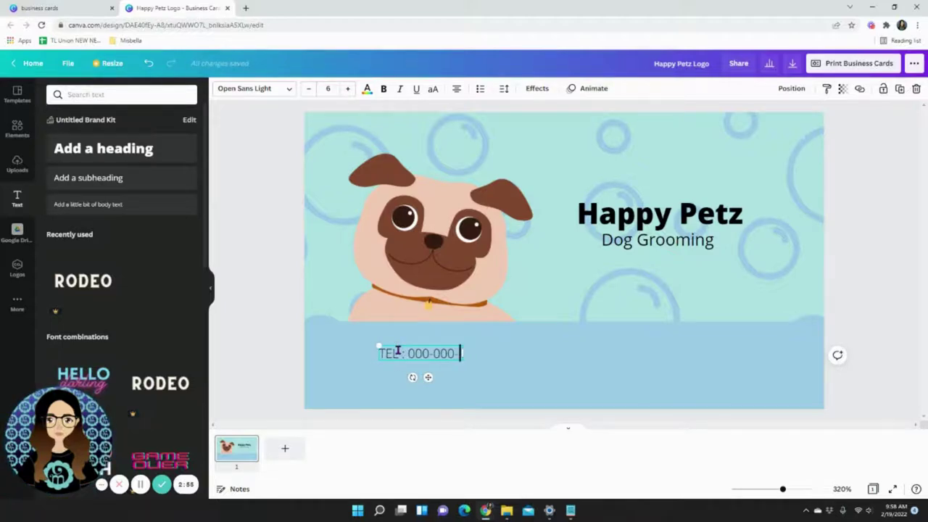
type("00")
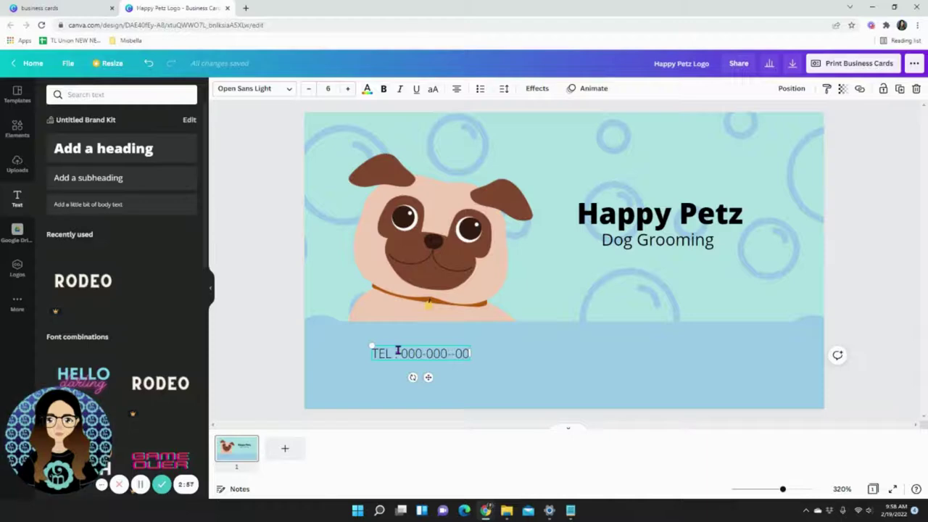
type("00")
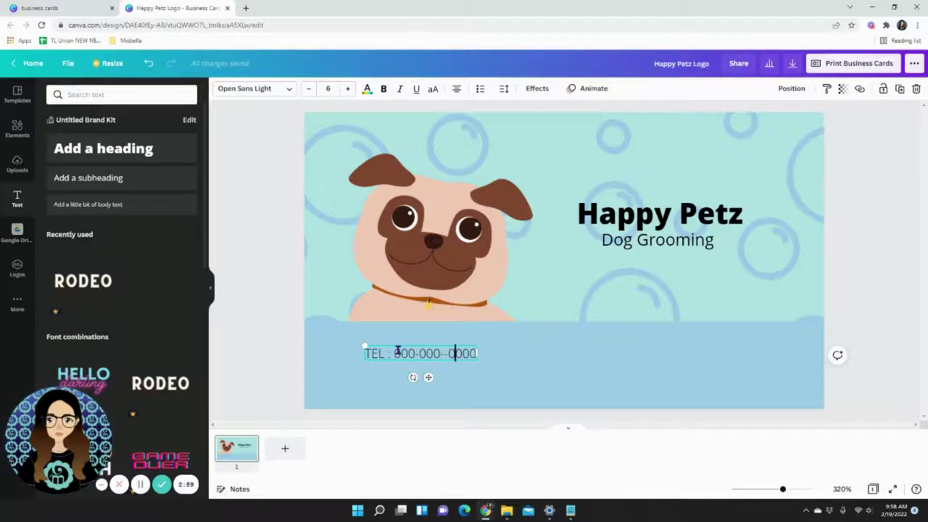
key("BackSpace")
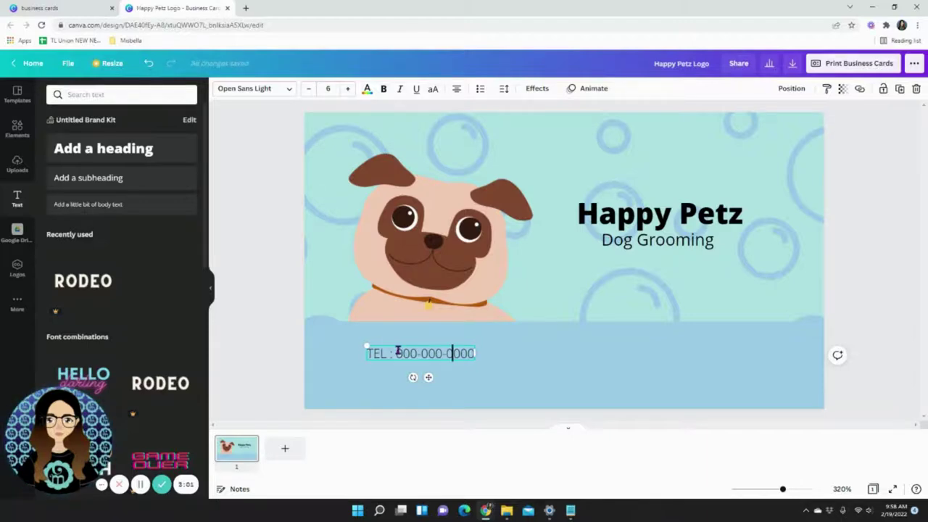
left_click(271, 312)
left_click_drag(423, 357, 397, 347)
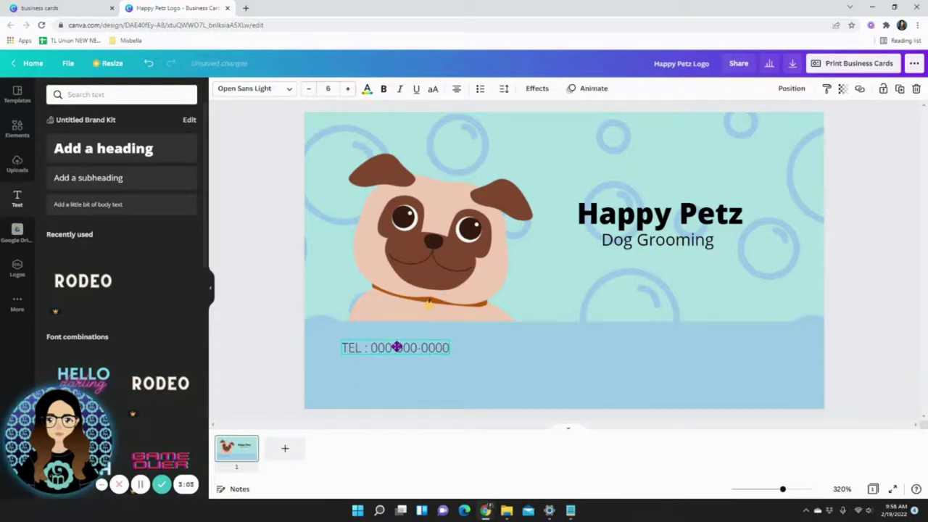
Add an 'Email:' line with the business email address, one line wide, left-aligned under TEL.
left_click(74, 205)
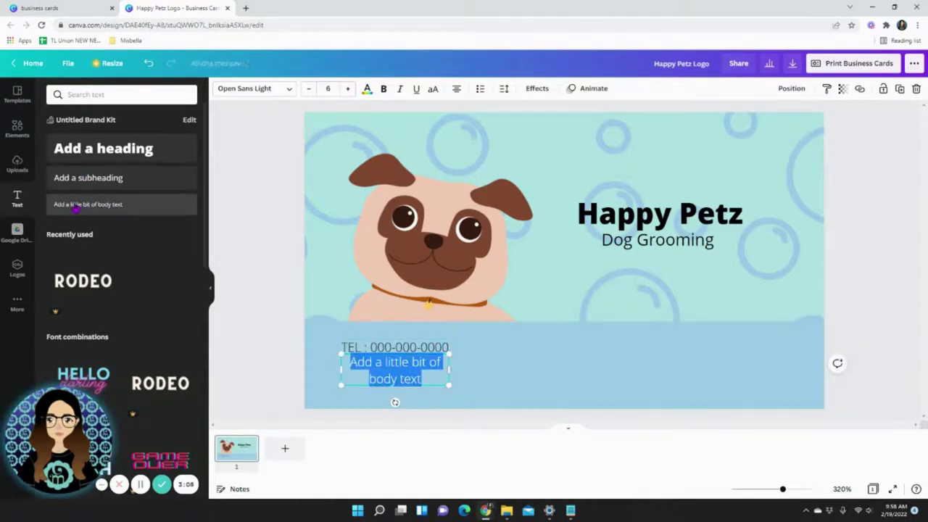
type("Email")
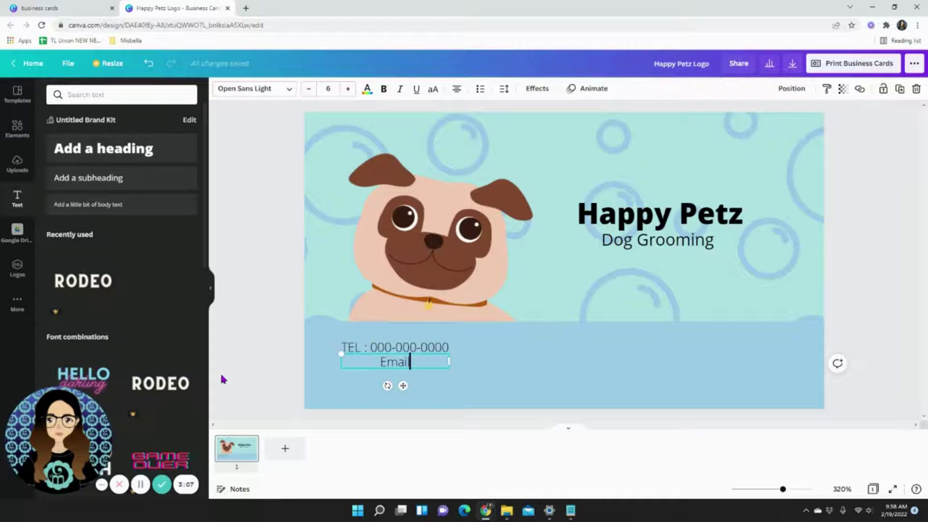
type(": ")
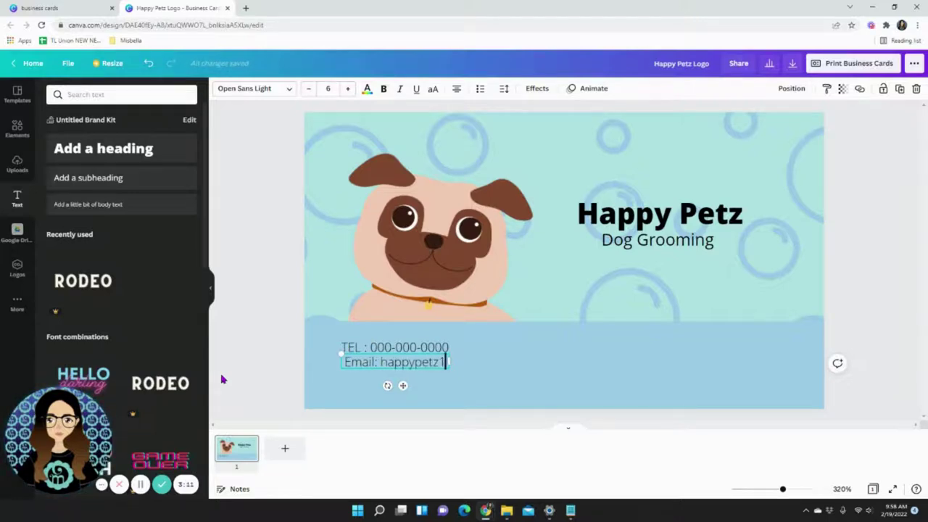
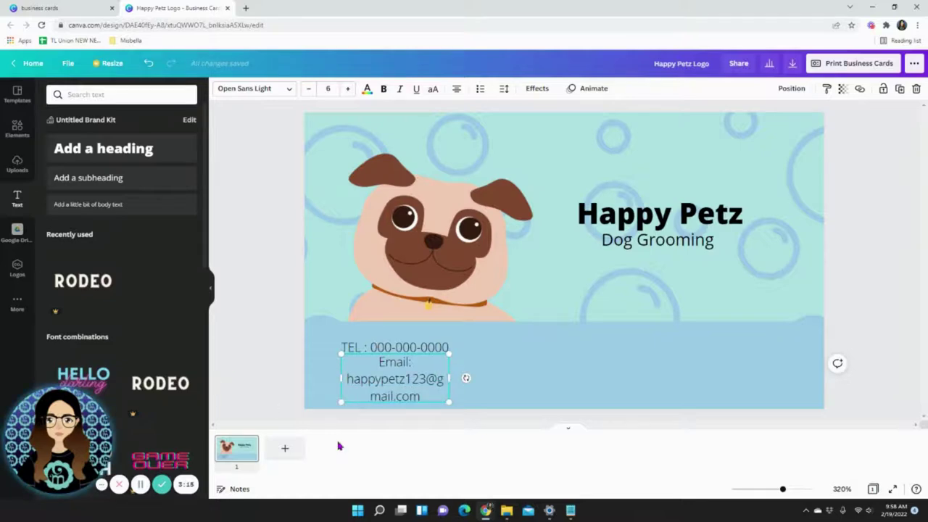
left_click_drag(449, 378, 570, 379)
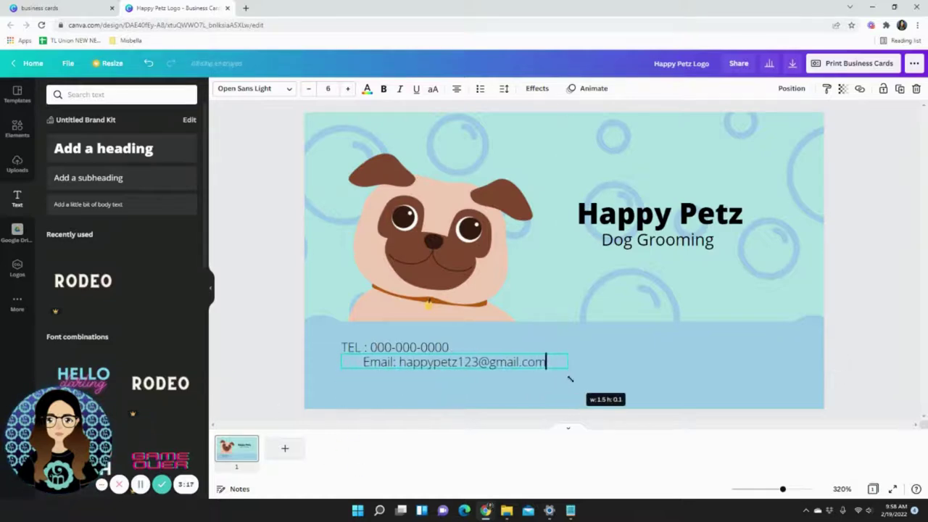
left_click(425, 378)
left_click_drag(441, 363, 426, 378)
left_click_drag(416, 348, 417, 356)
Search the Elements graphics for 'instagram'.
left_click(276, 321)
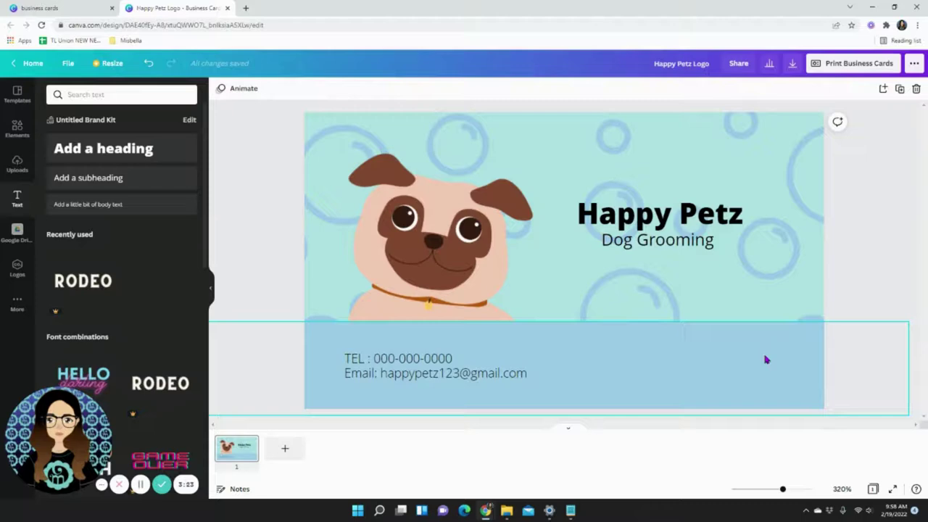
type("dog")
key("Return")
left_click(88, 95)
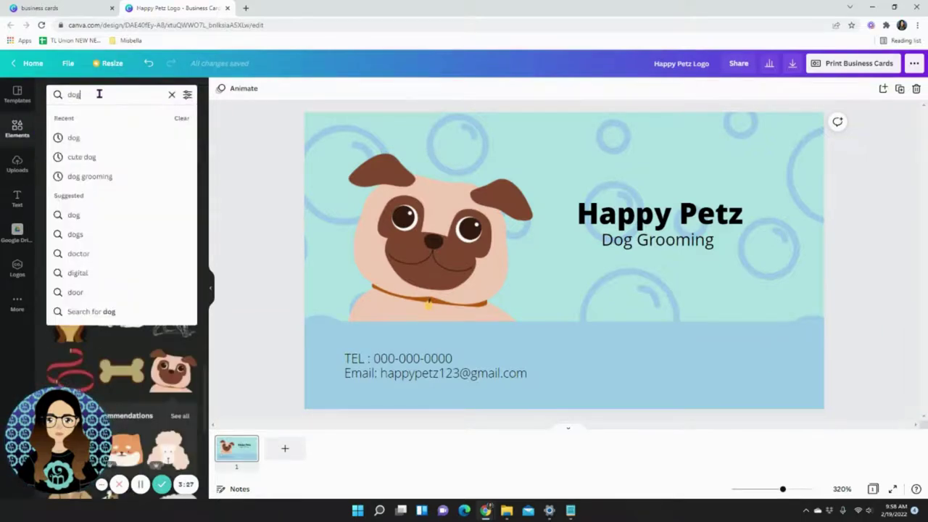
double_click(97, 94)
type("instagram")
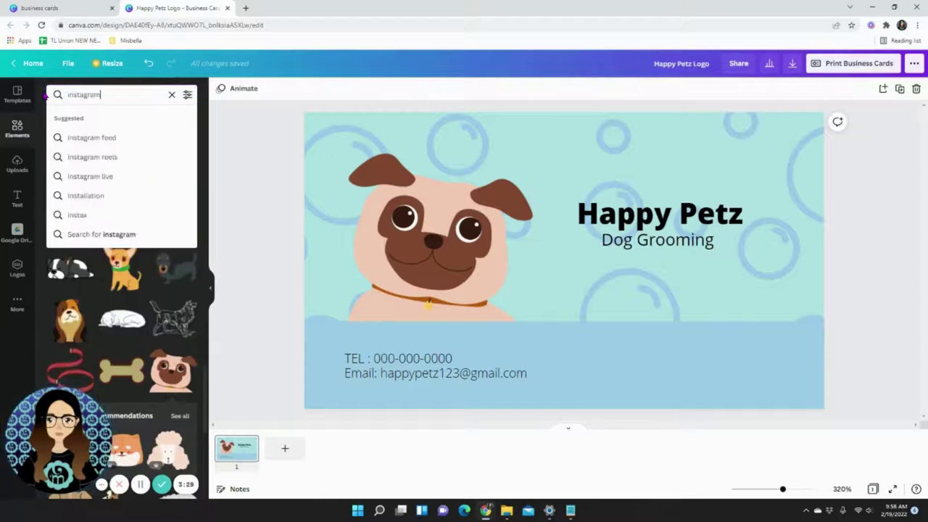
key("Return")
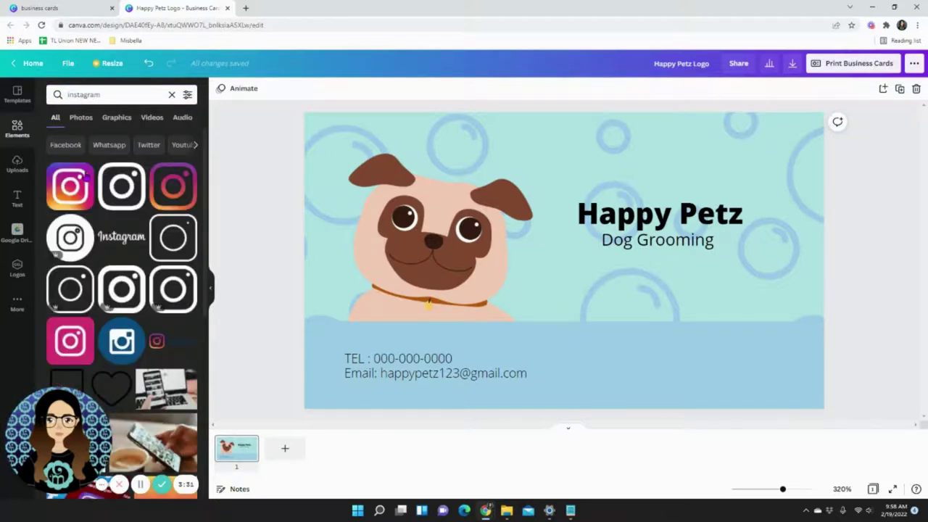
Add the gradient Instagram logo, shrunk, on the blue band right of the email line.
left_click(70, 181)
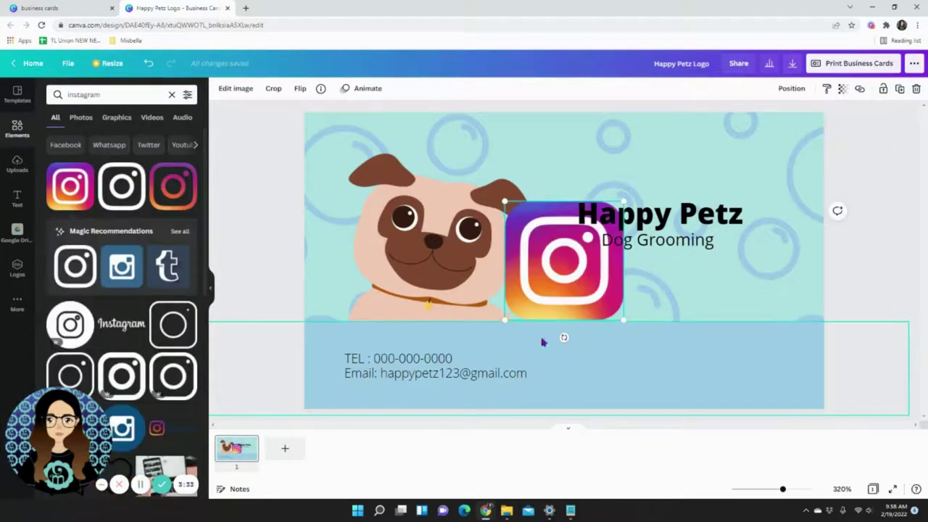
left_click_drag(639, 261, 678, 352)
left_click_drag(655, 303, 610, 358)
left_click(255, 266)
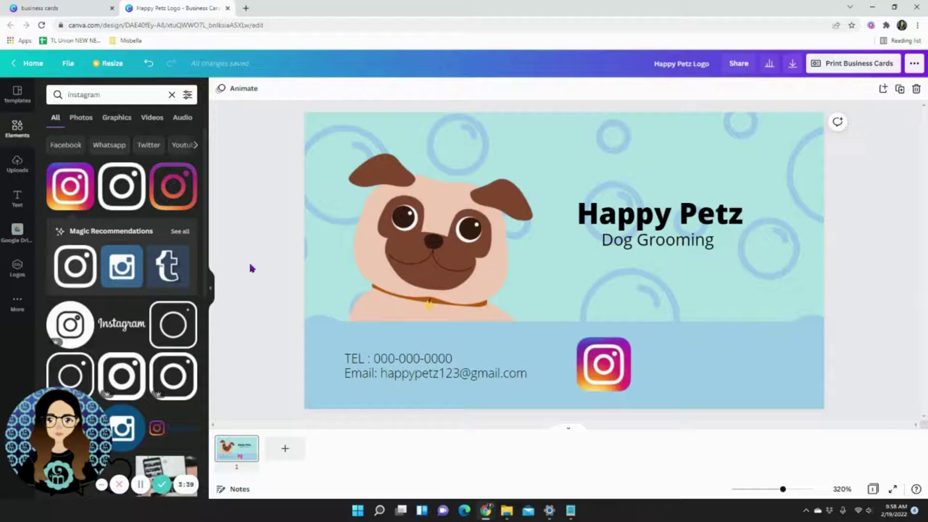
Add a body text line with the Instagram handle and move it into the lower band.
left_click(17, 197)
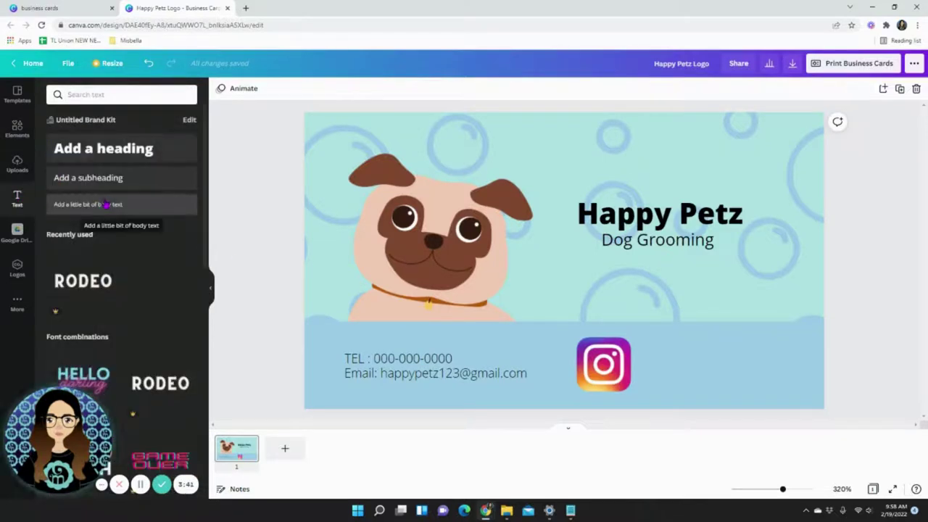
left_click(106, 205)
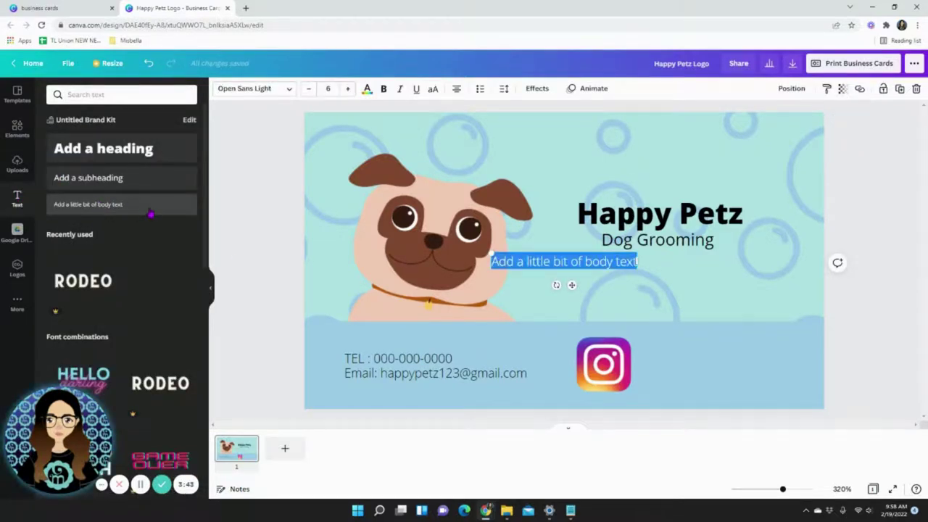
type("@")
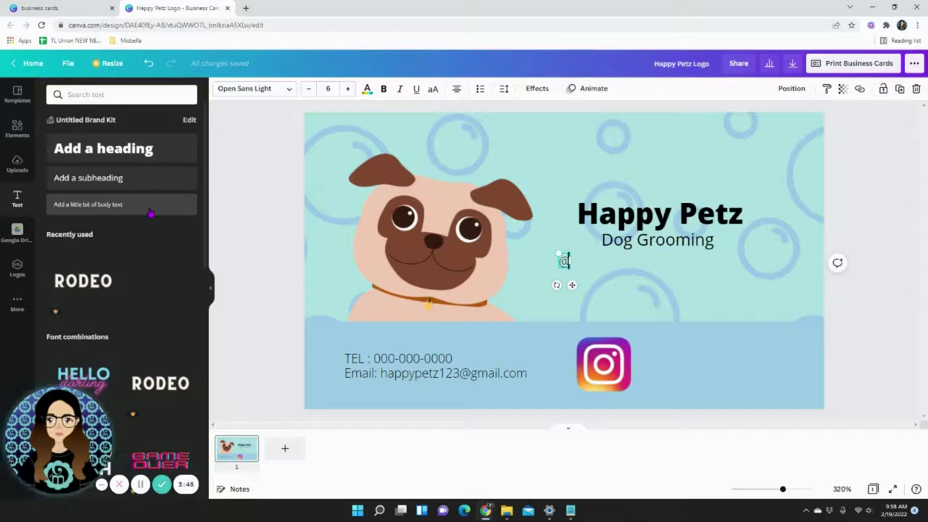
type("123Happypetz123")
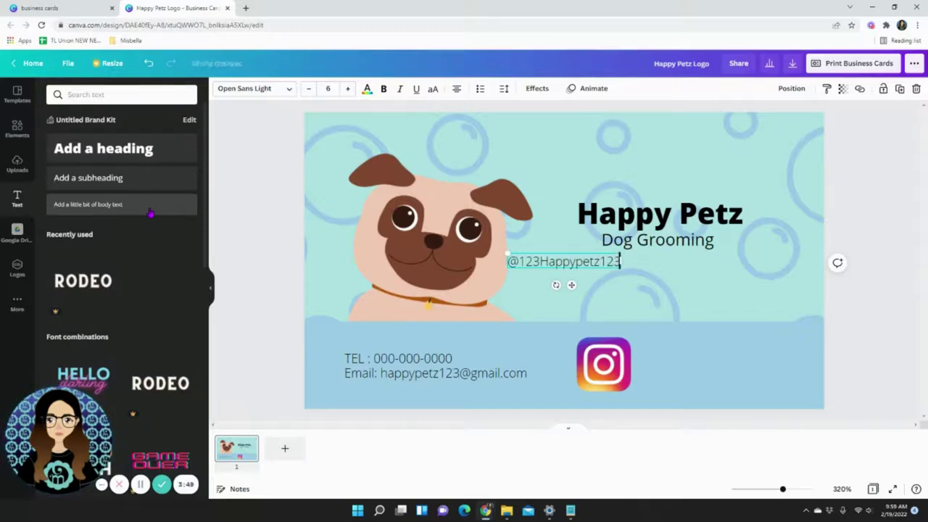
left_click(543, 284)
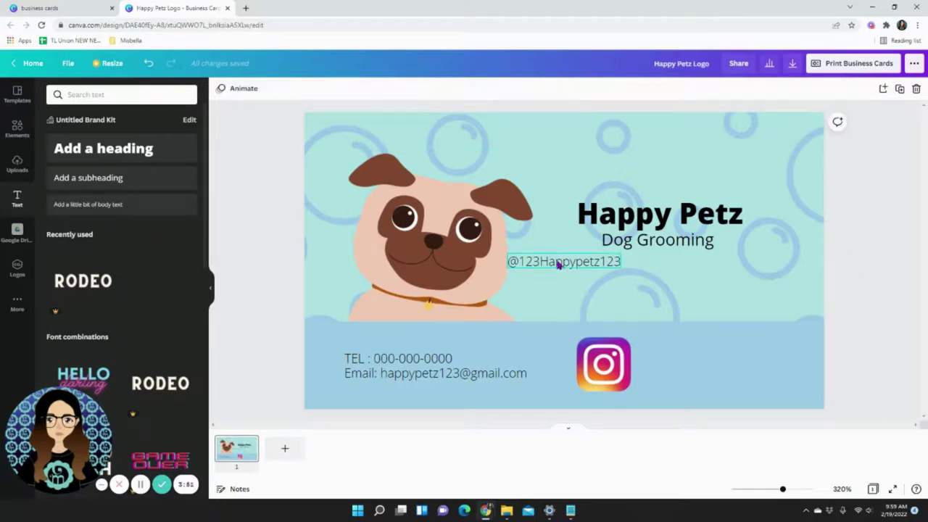
left_click_drag(559, 263, 702, 364)
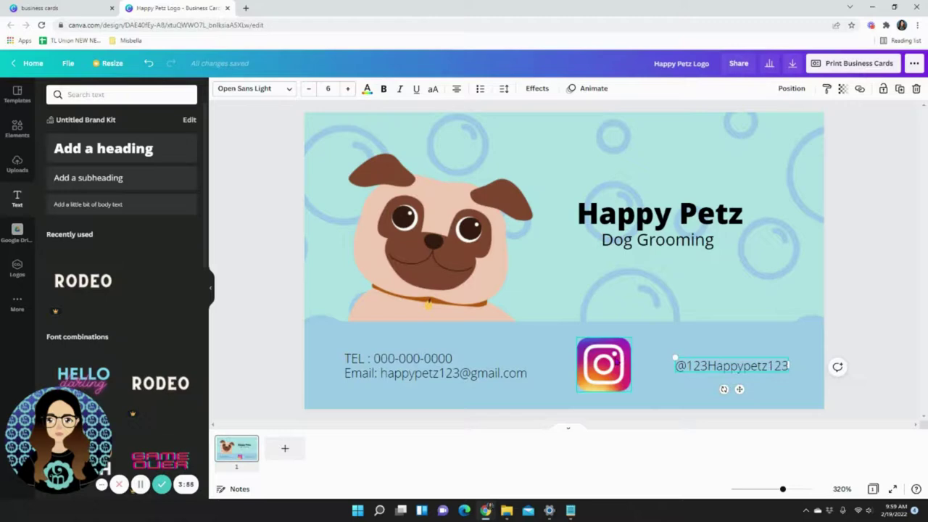
Line up the handle text right beside the Instagram icon using the guides.
left_click_drag(683, 365, 595, 361)
left_click(659, 373)
left_click_drag(704, 366, 750, 366)
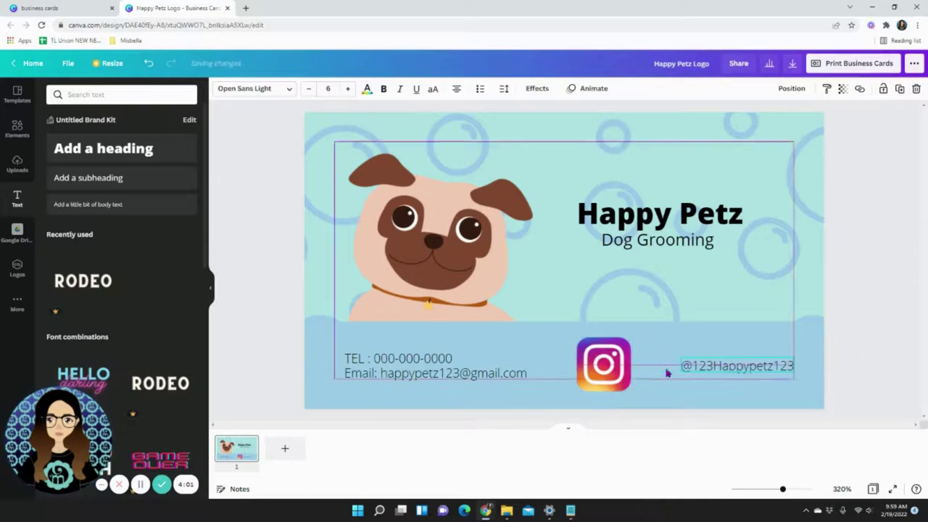
left_click_drag(582, 386, 651, 361)
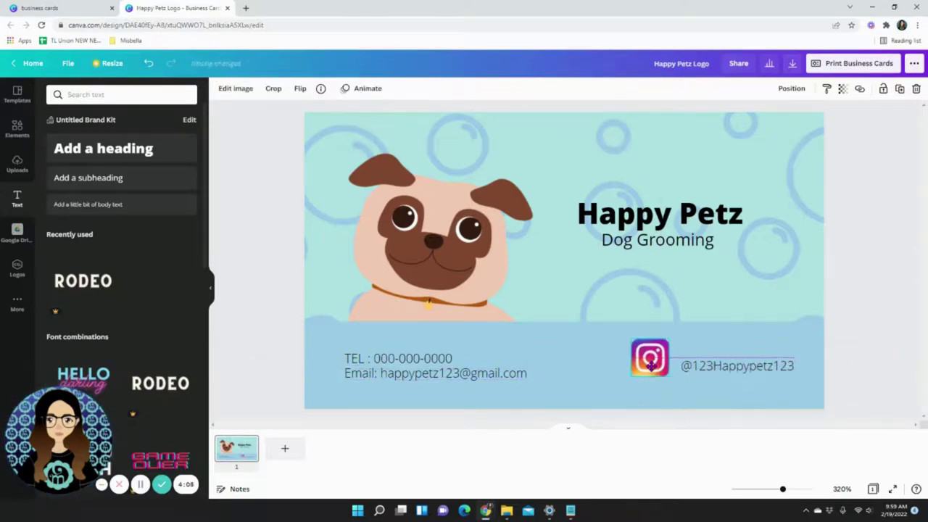
left_click_drag(738, 369, 736, 365)
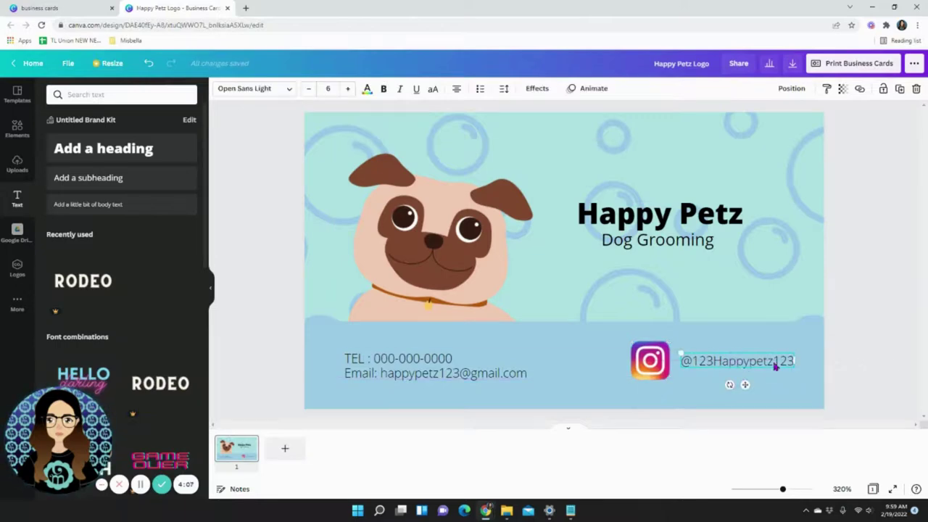
Replace the Instagram element search with 'facebook' and add a Facebook logo to the card.
left_click(18, 132)
left_click(90, 95)
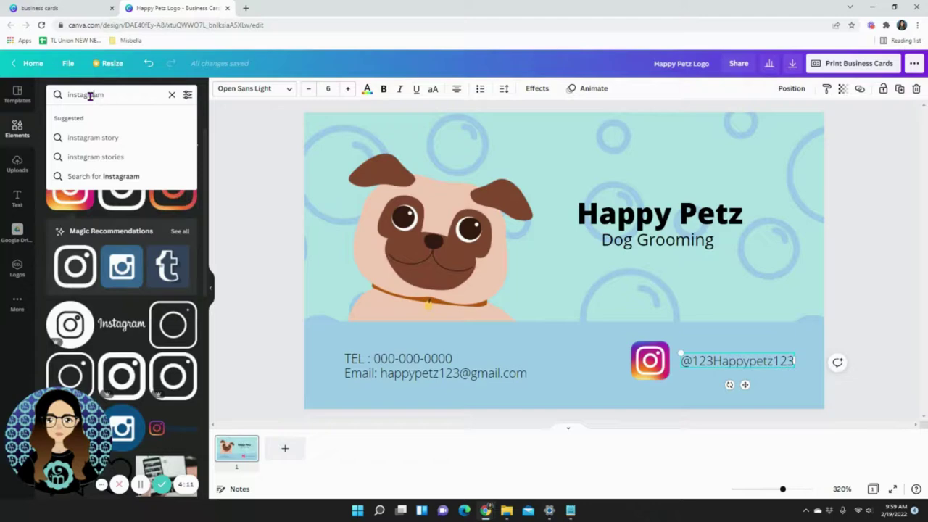
left_click(172, 94)
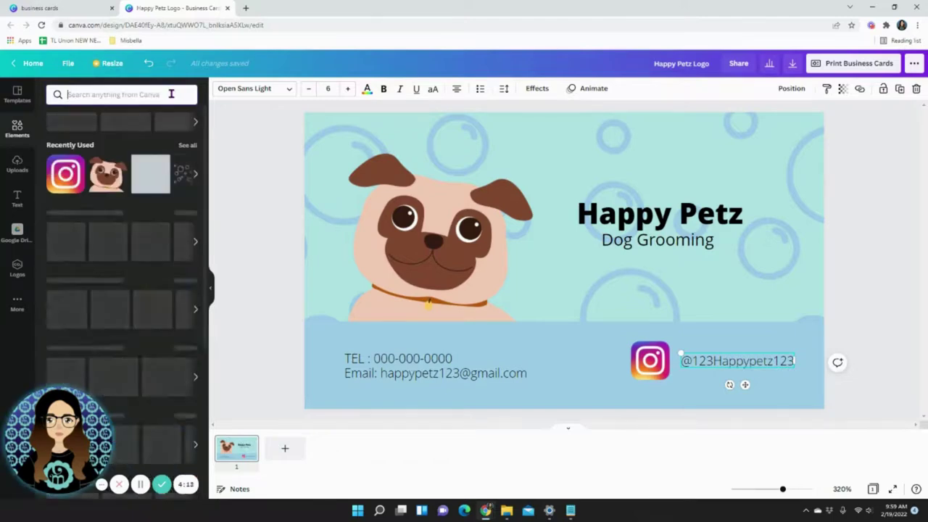
type("facebook")
key("Return")
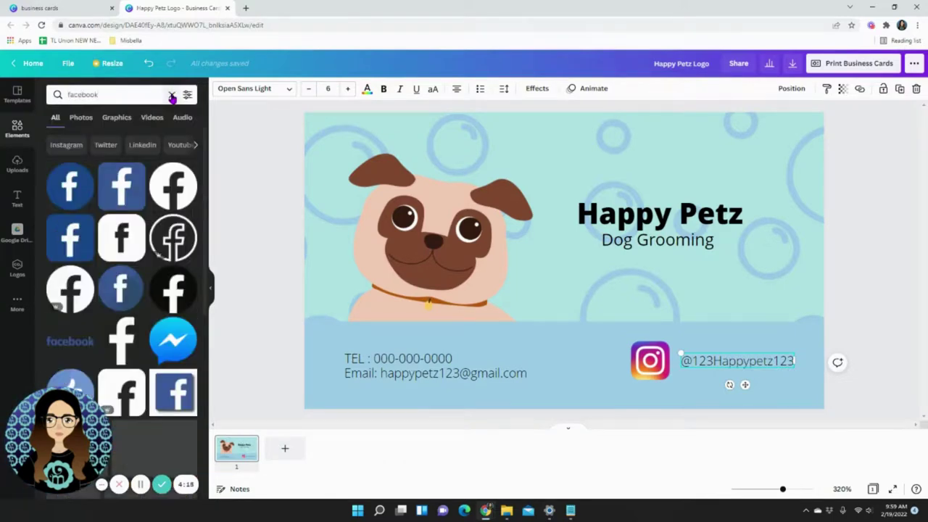
left_click(129, 194)
Shrink the Facebook logo to Instagram's size and place it just left of the Instagram icon.
left_click_drag(624, 200, 611, 361)
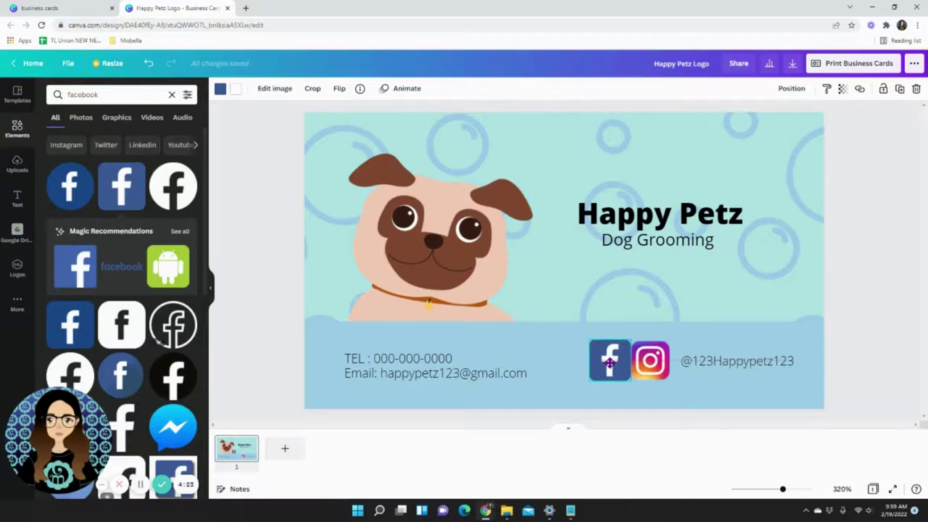
left_click_drag(611, 361, 611, 363)
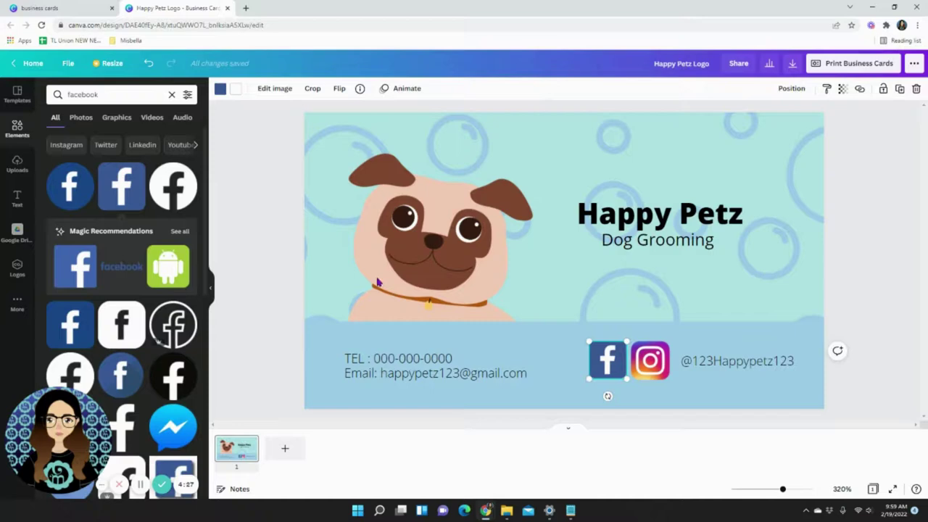
left_click(277, 237)
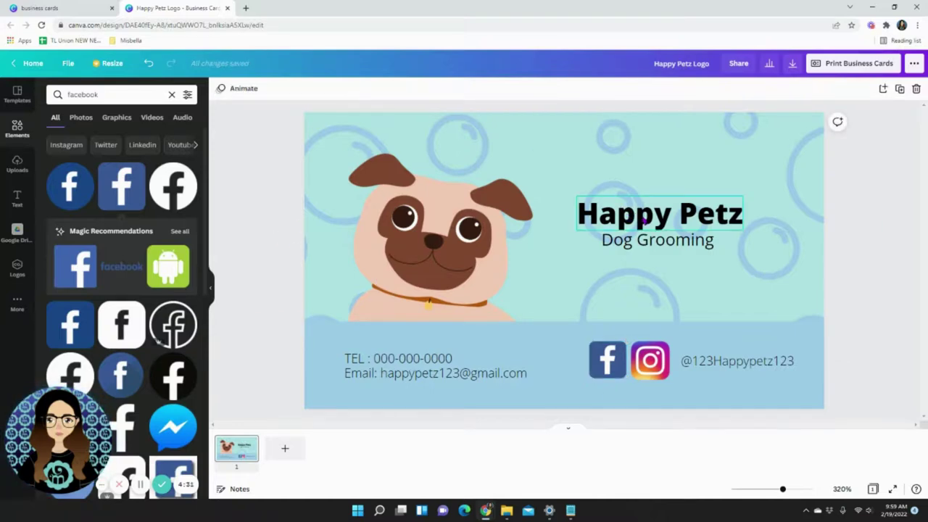
Raise the Happy Petz title slightly, enlarge it to size 21 and set it in Archivo Black.
left_click_drag(651, 221, 650, 205)
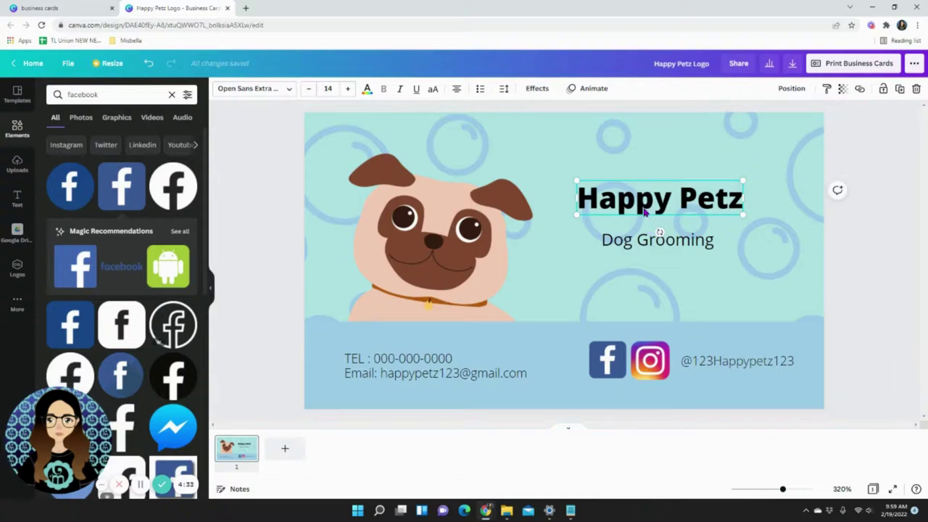
left_click(347, 88)
left_click(348, 88)
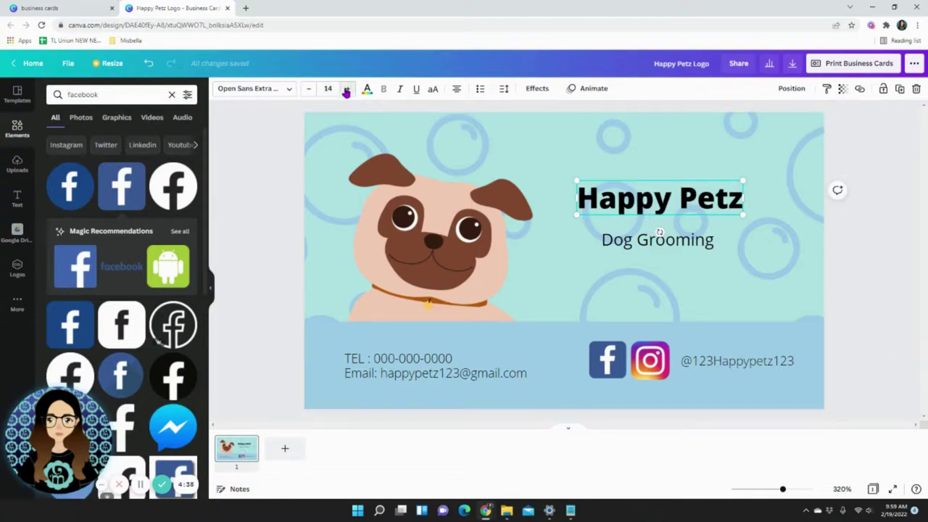
left_click(347, 89)
left_click(347, 88)
left_click(347, 89)
left_click(347, 89)
left_click(347, 88)
left_click(252, 88)
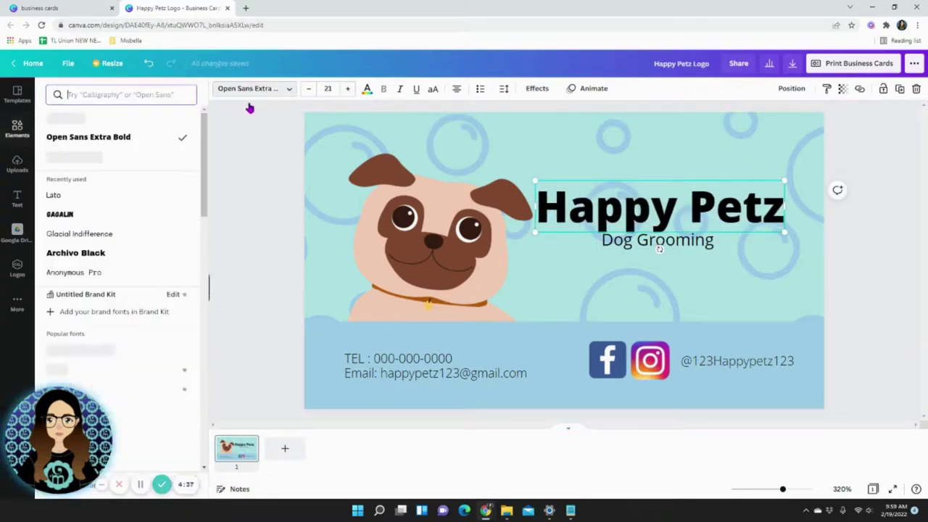
left_click(105, 253)
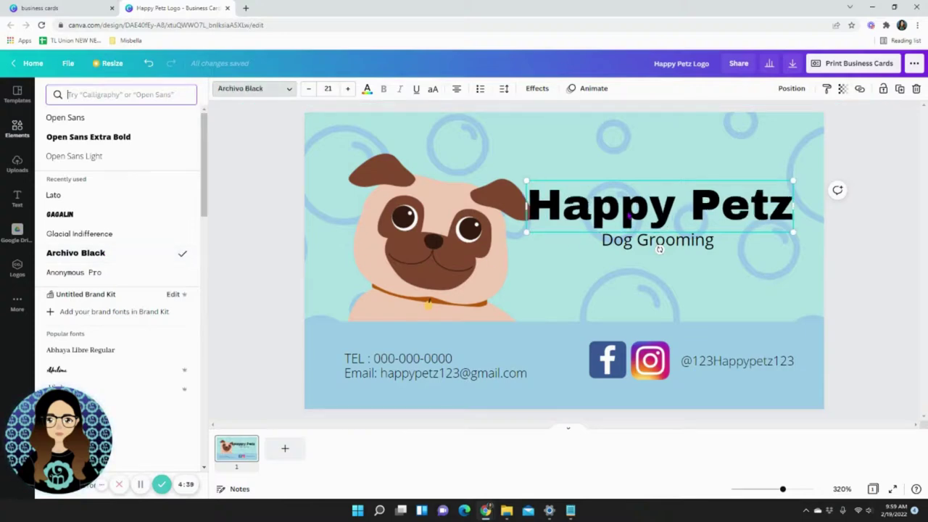
Reposition the enlarged title on the card and re-centre Dog Grooming beneath it.
left_click_drag(626, 210, 639, 215)
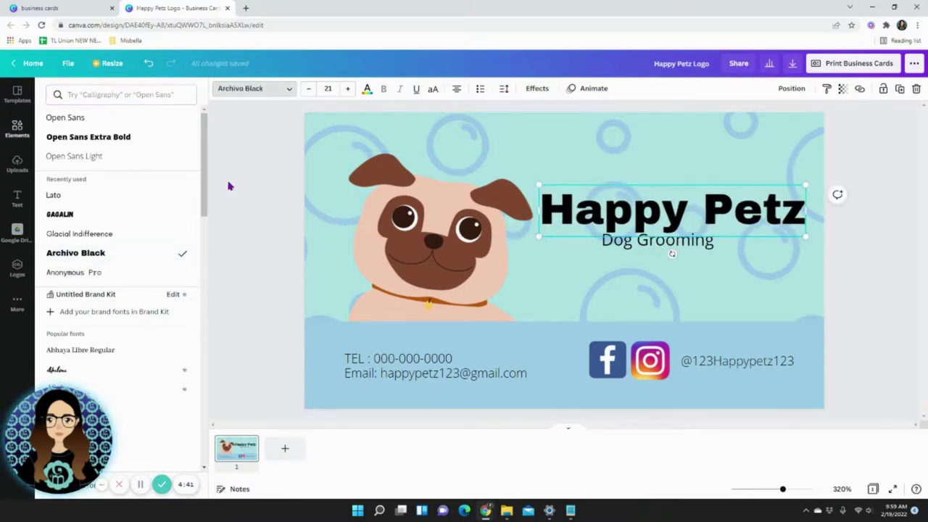
key("Escape")
left_click_drag(679, 247, 703, 245)
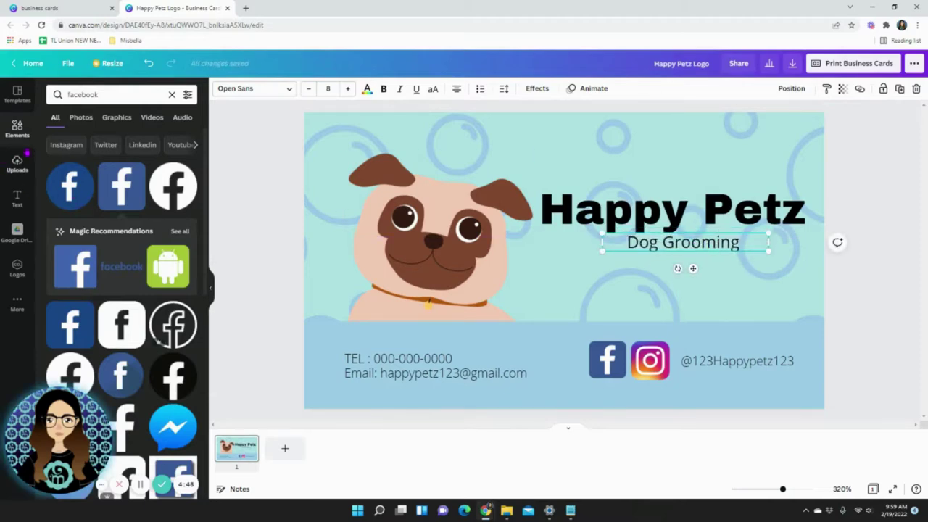
left_click(17, 130)
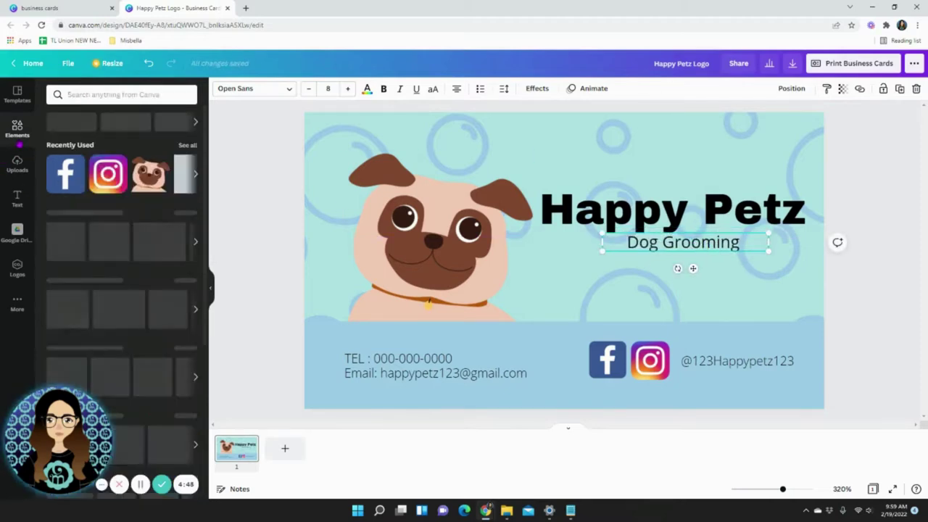
left_click(275, 255)
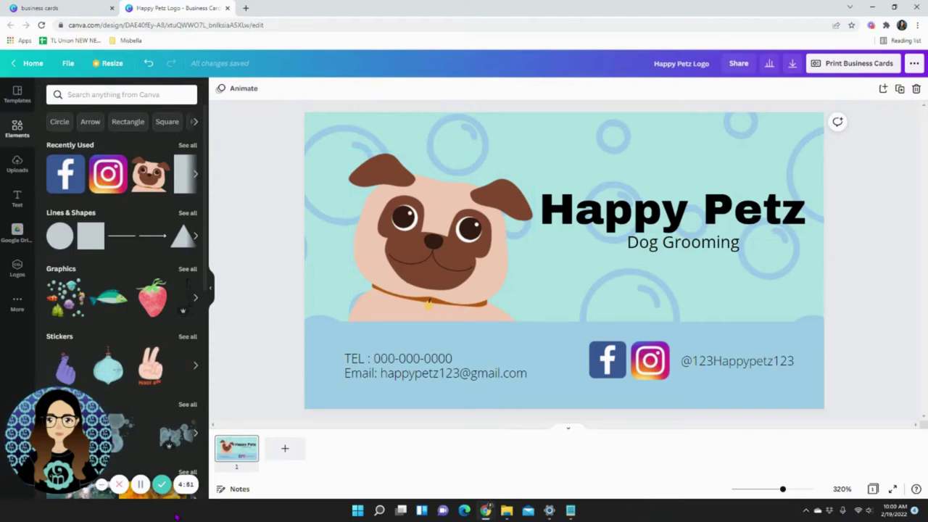
Download the Happy Petz business card with PDF Print as the file type.
left_click(859, 64)
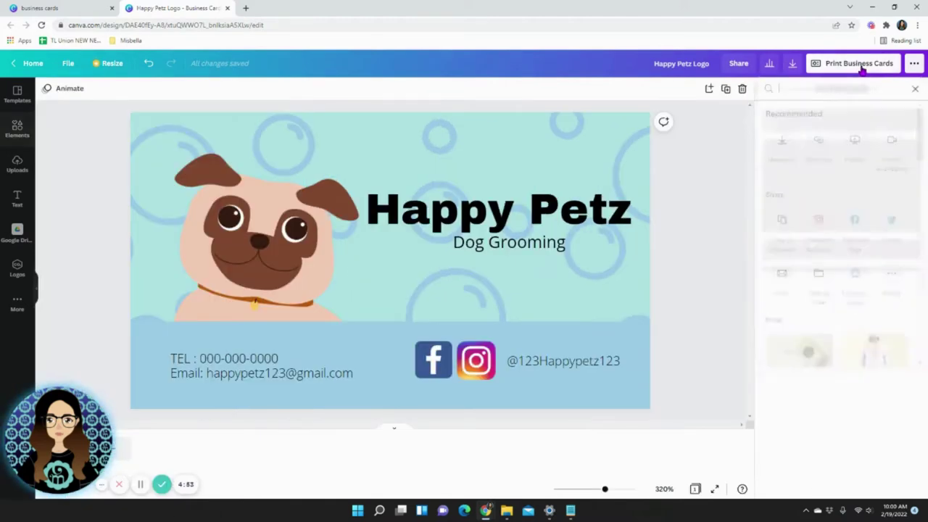
left_click(793, 64)
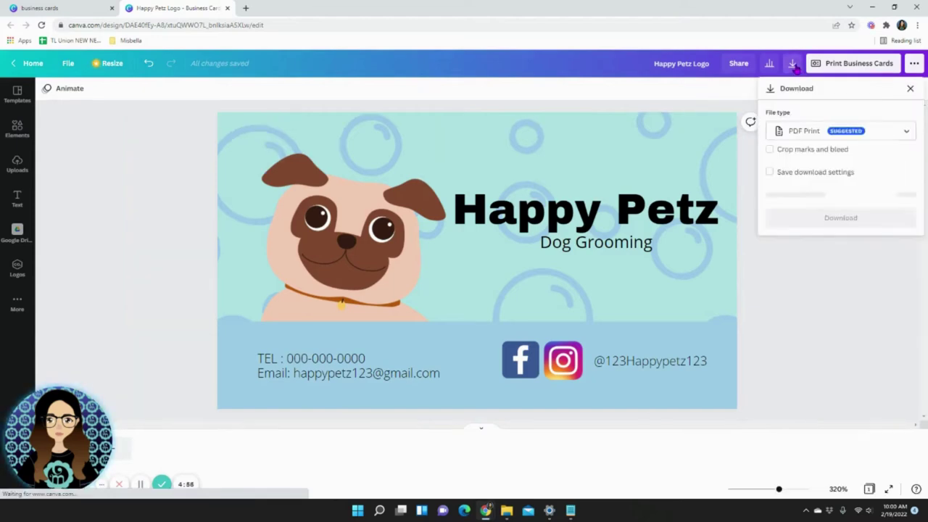
left_click(835, 260)
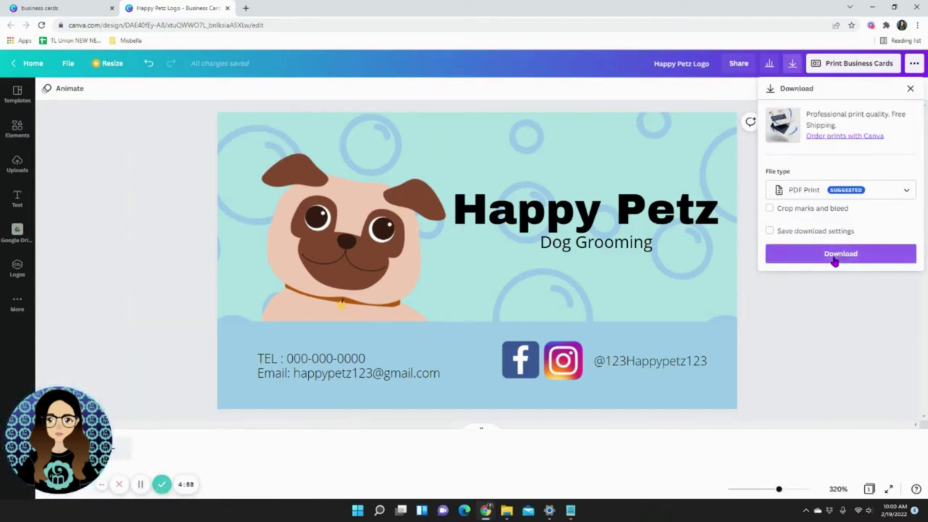